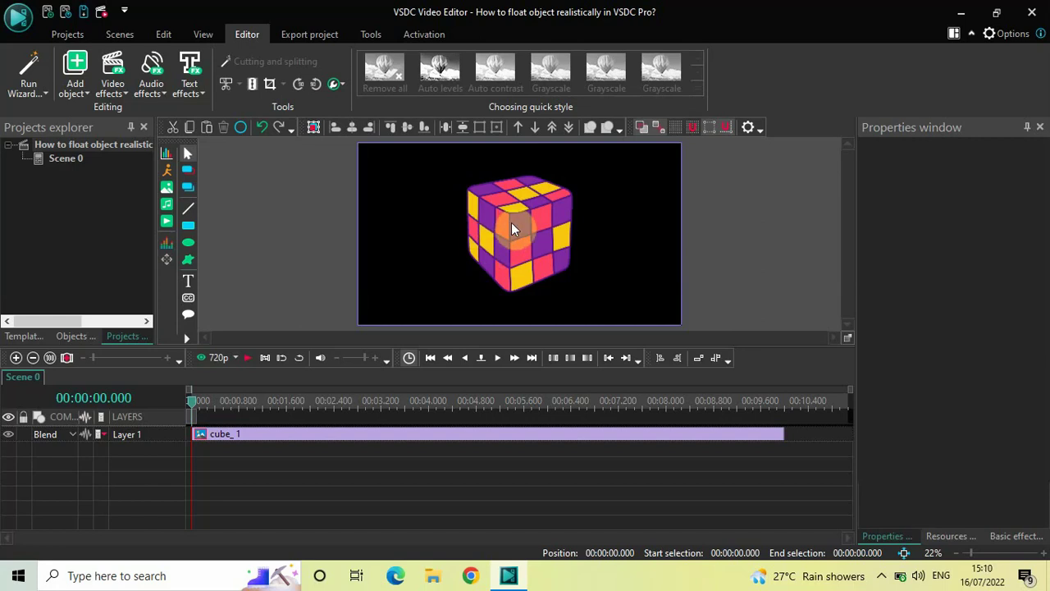
- Add a Zoom transform effect to cube_1 spanning its full 10-second duration
{"action": "double_click", "coordinate": [320, 439]}
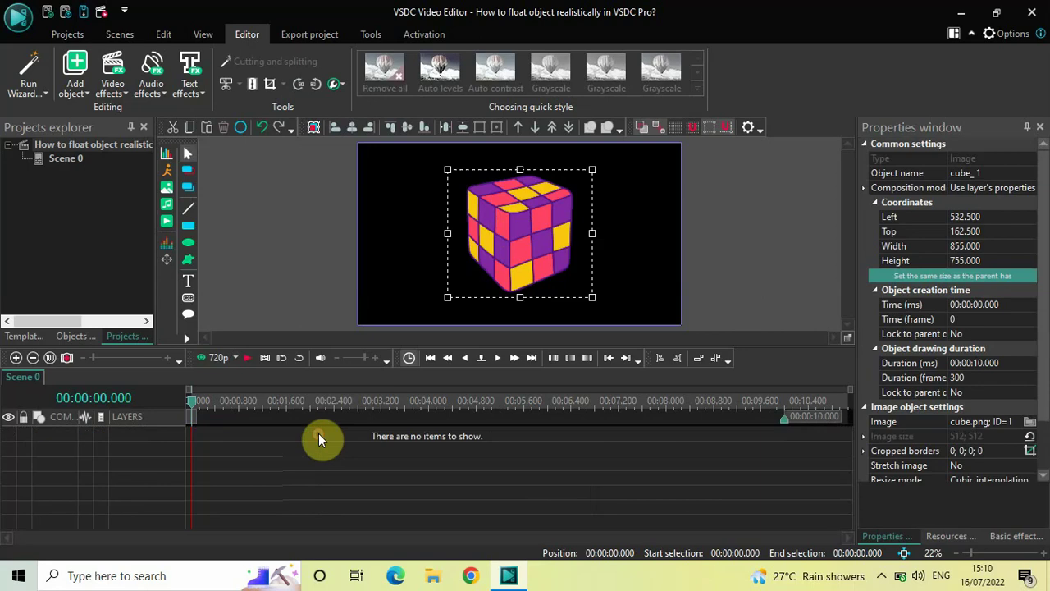
{"action": "left_click", "coordinate": [111, 86]}
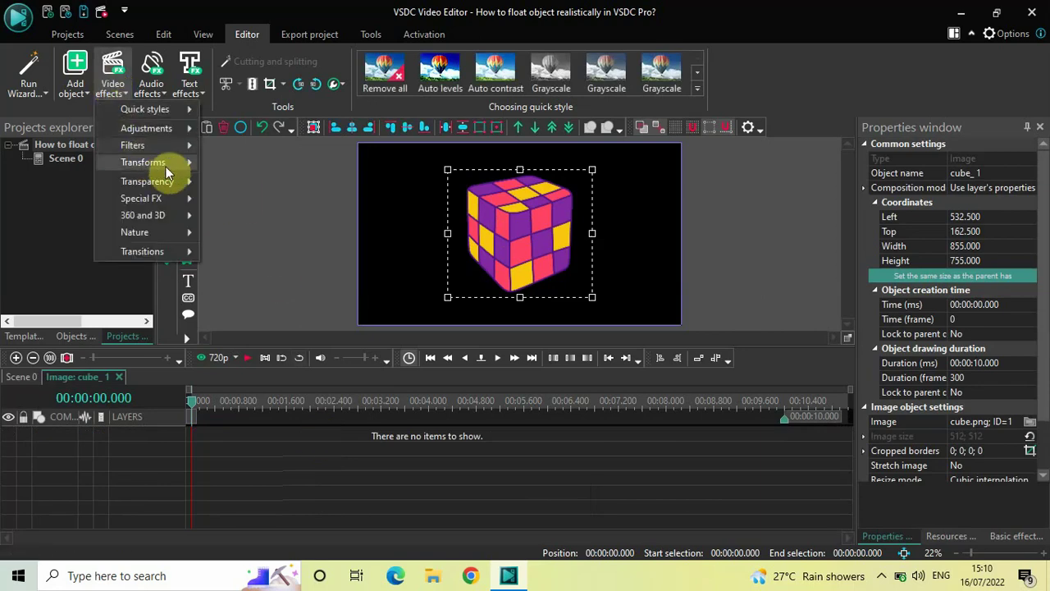
{"action": "mouse_move", "coordinate": [170, 163]}
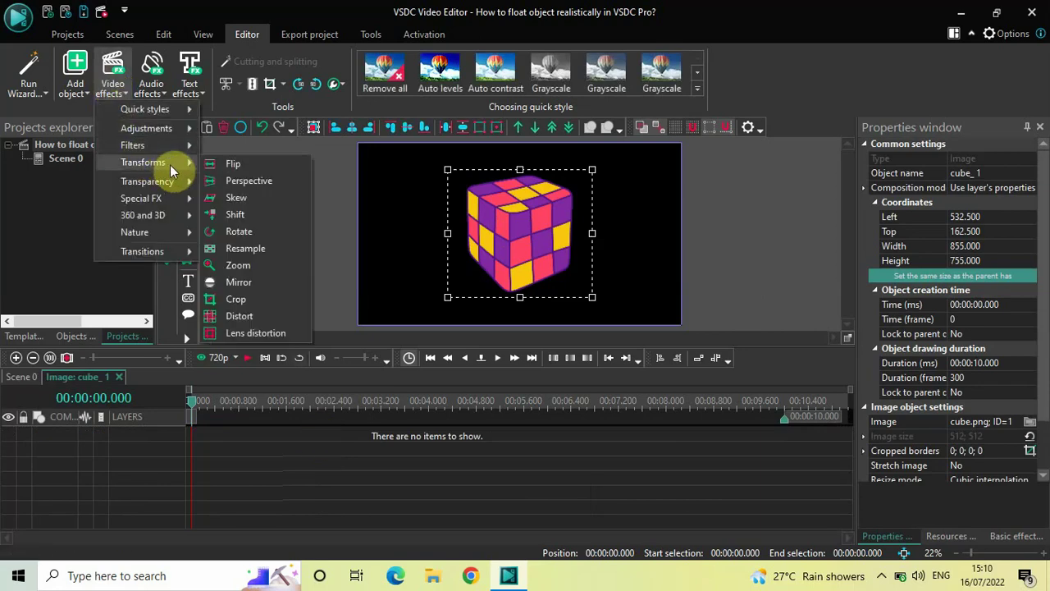
{"action": "left_click", "coordinate": [260, 265]}
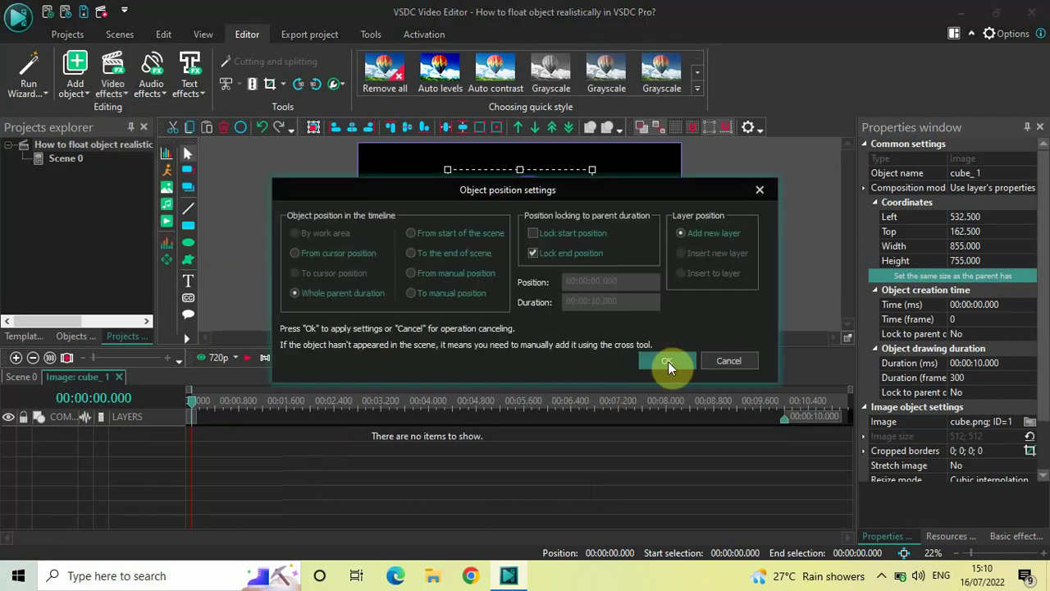
{"action": "left_click", "coordinate": [668, 361]}
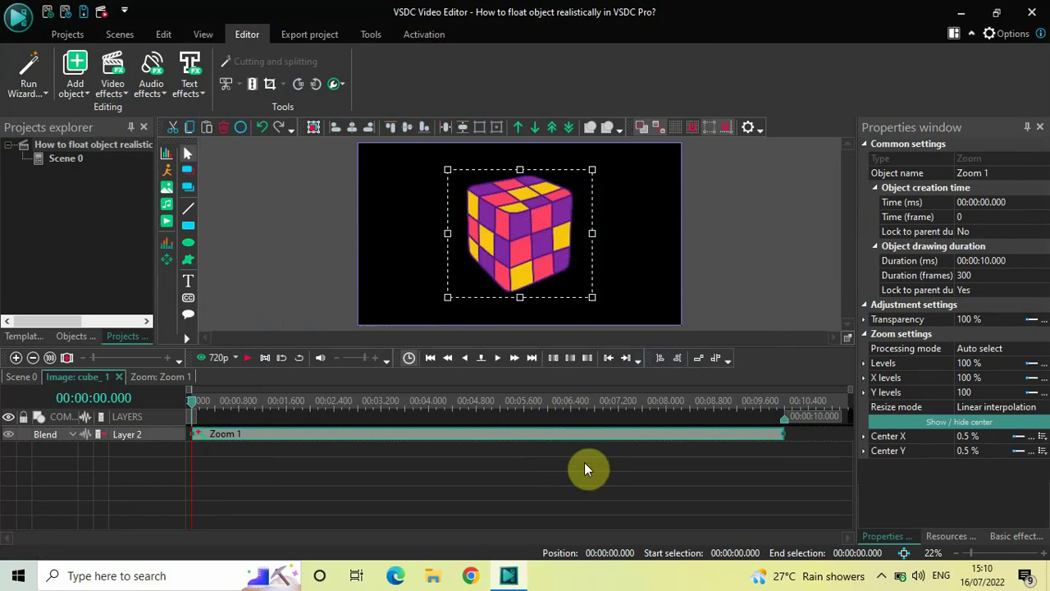
- Set Zoom 1's duration to 00:00:04.000 and open the Levels value curve editor
{"action": "left_click", "coordinate": [915, 261]}
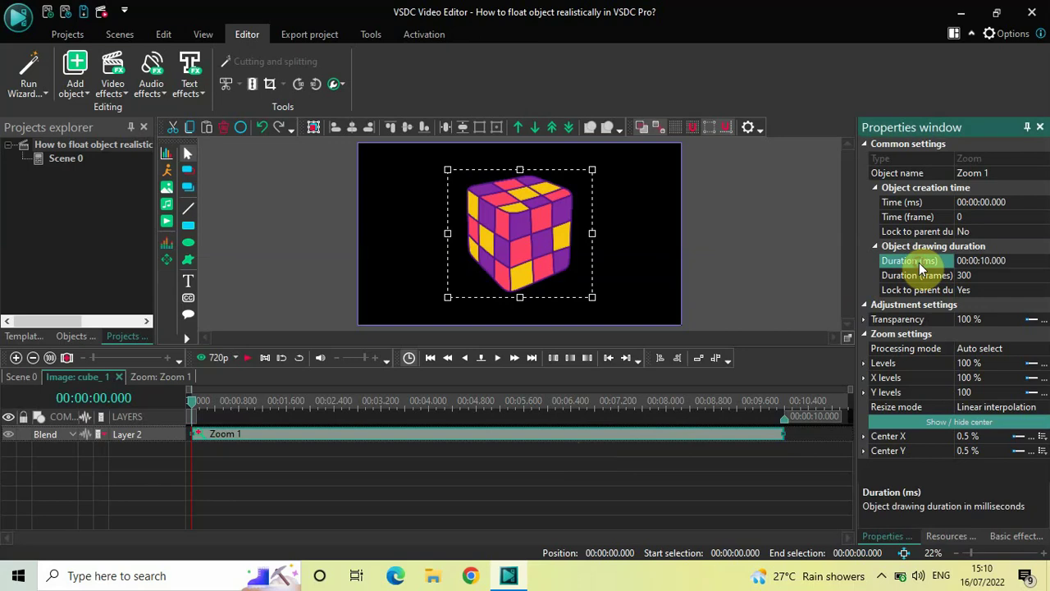
{"action": "left_click", "coordinate": [1018, 261]}
{"action": "key", "text": "BackSpace"}
{"action": "key", "text": "BackSpace"}
{"action": "key", "text": "BackSpace"}
{"action": "key", "text": "BackSpace"}
{"action": "key", "text": "BackSpace"}
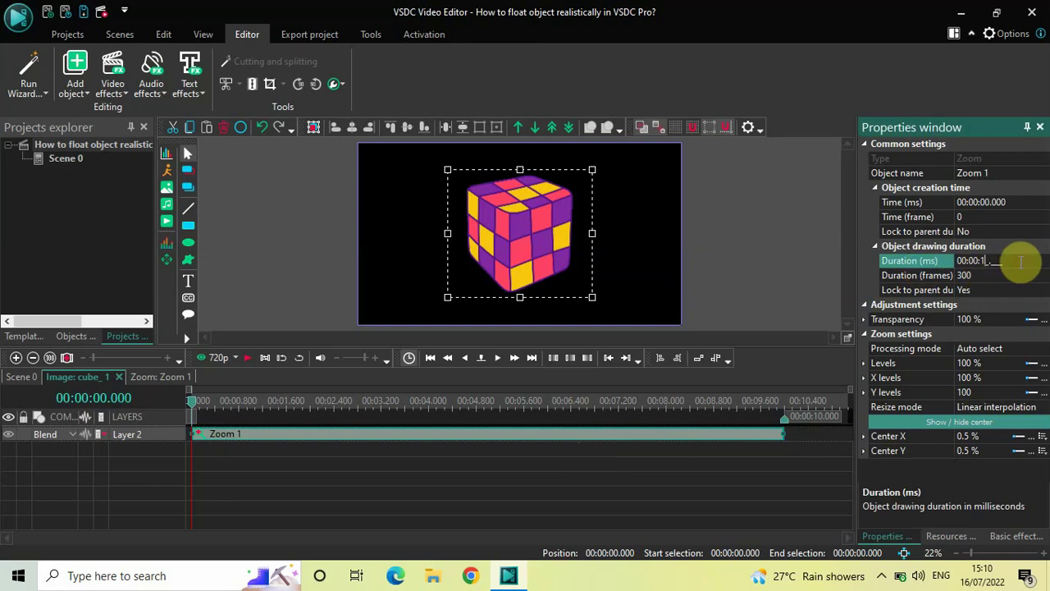
{"action": "type", "text": "040000"}
{"action": "key", "text": "Return"}
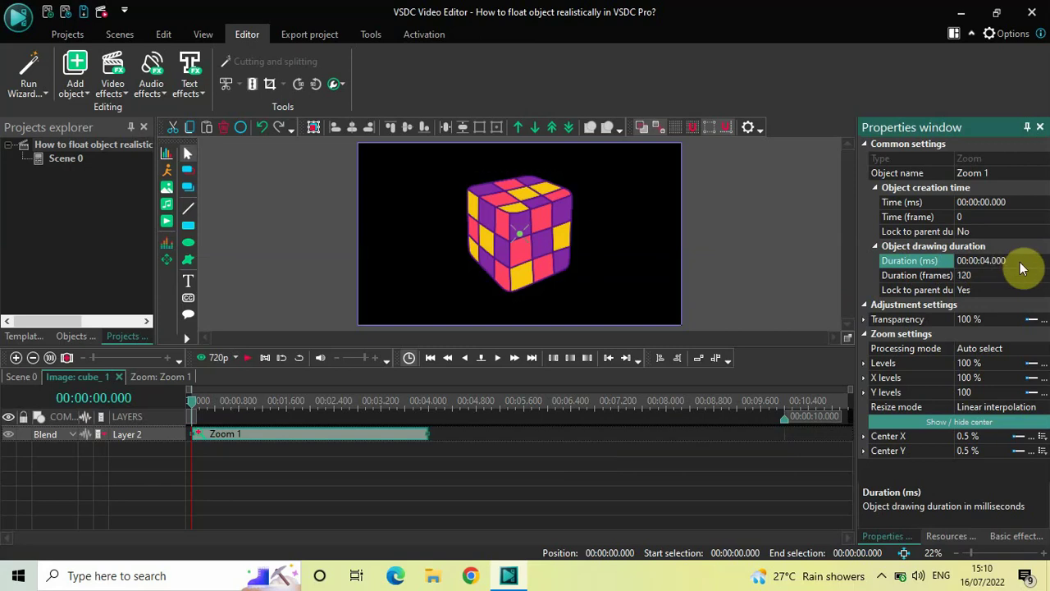
{"action": "left_click", "coordinate": [903, 363]}
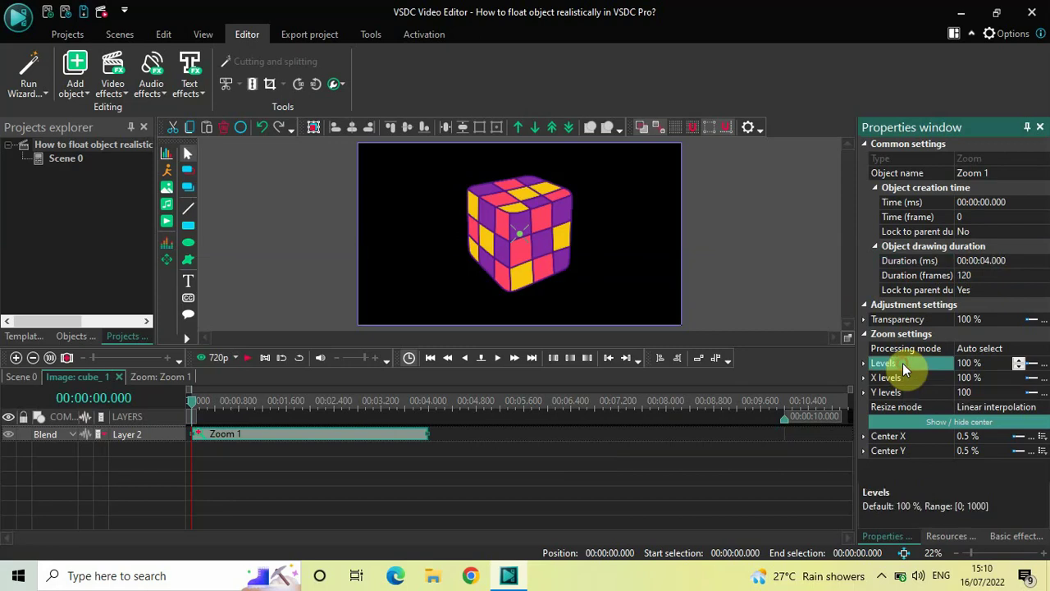
{"action": "left_click", "coordinate": [1046, 366]}
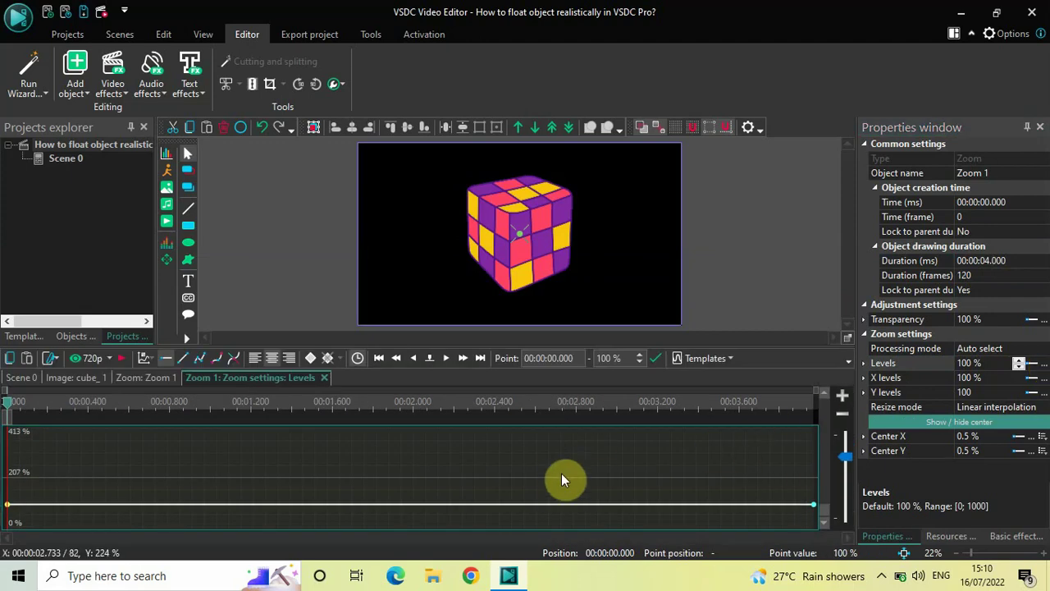
- Apply the Sinusoid template to Levels with minimum 100 and maximum 125
{"action": "left_click", "coordinate": [710, 360]}
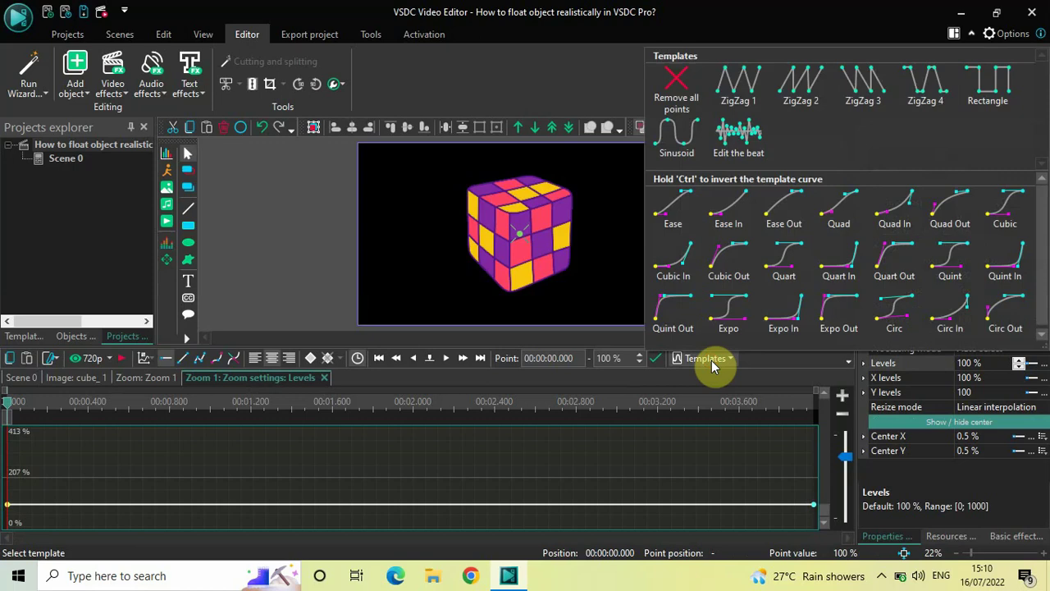
{"action": "left_click", "coordinate": [678, 133]}
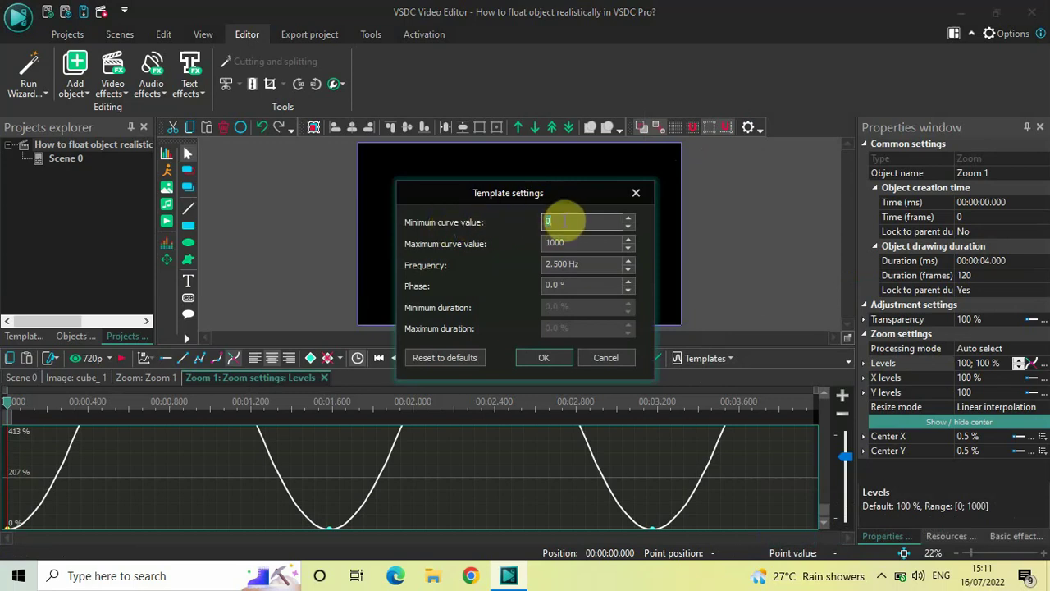
{"action": "type", "text": "100"}
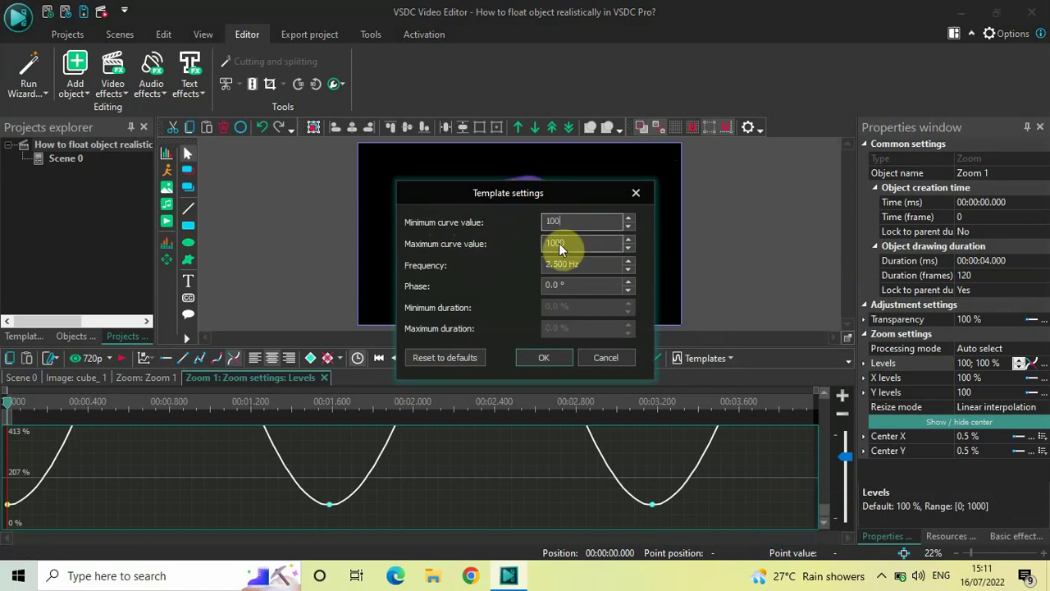
{"action": "left_click", "coordinate": [588, 244]}
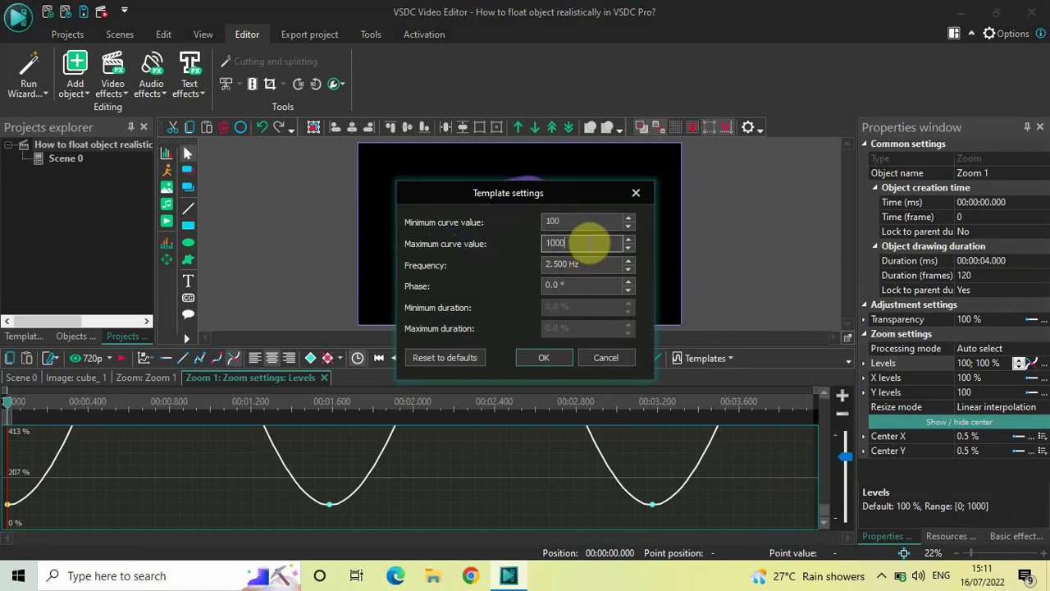
{"action": "key", "text": "BackSpace"}
{"action": "key", "text": "BackSpace"}
{"action": "key", "text": "BackSpace"}
{"action": "key", "text": "BackSpace"}
{"action": "type", "text": "12"}
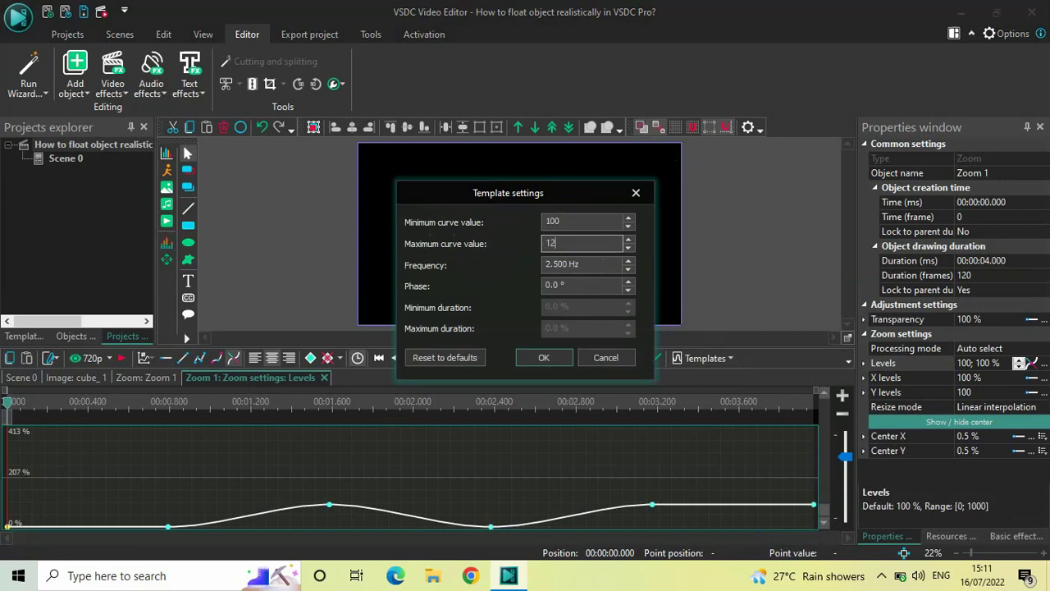
{"action": "type", "text": "5"}
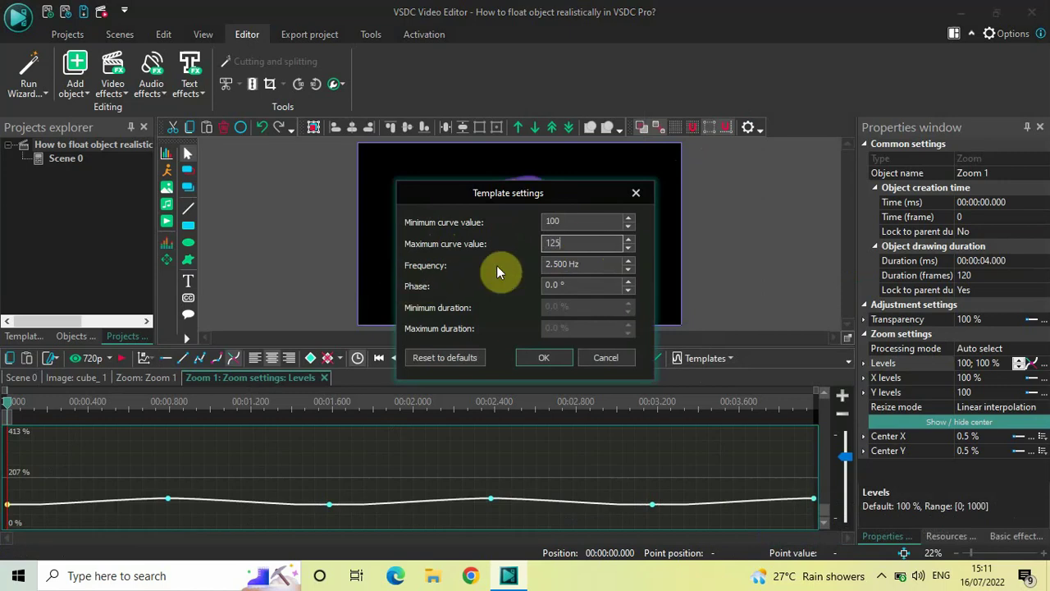
- Raise the sinusoid frequency to 6 Hz and confirm the template settings
{"action": "left_click", "coordinate": [629, 261]}
{"action": "left_click", "coordinate": [630, 261]}
{"action": "left_click", "coordinate": [629, 261]}
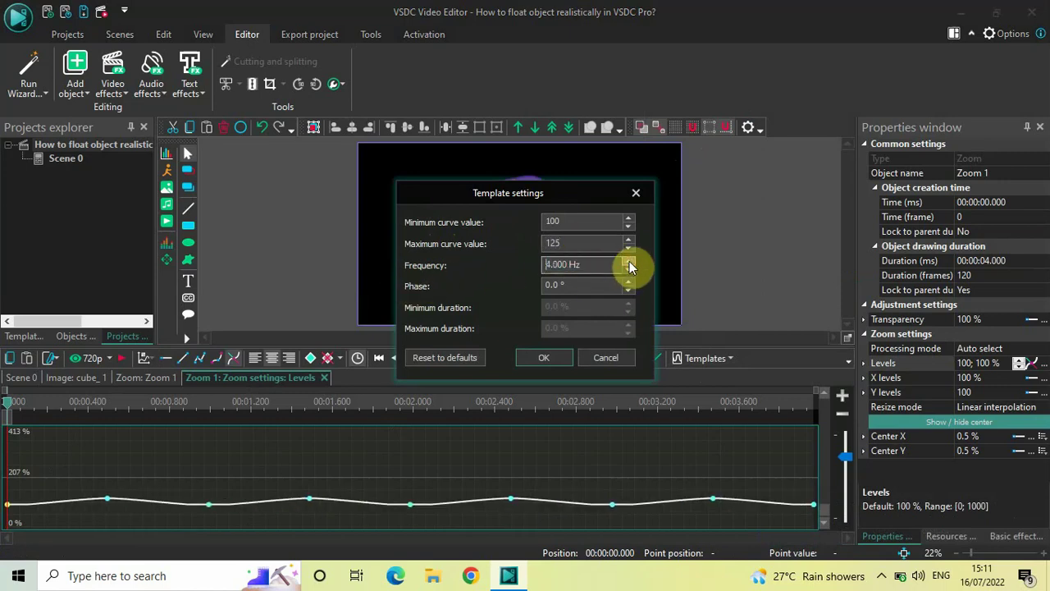
{"action": "left_click", "coordinate": [630, 260]}
{"action": "left_click", "coordinate": [629, 261]}
{"action": "left_click", "coordinate": [629, 261]}
{"action": "left_click", "coordinate": [630, 261]}
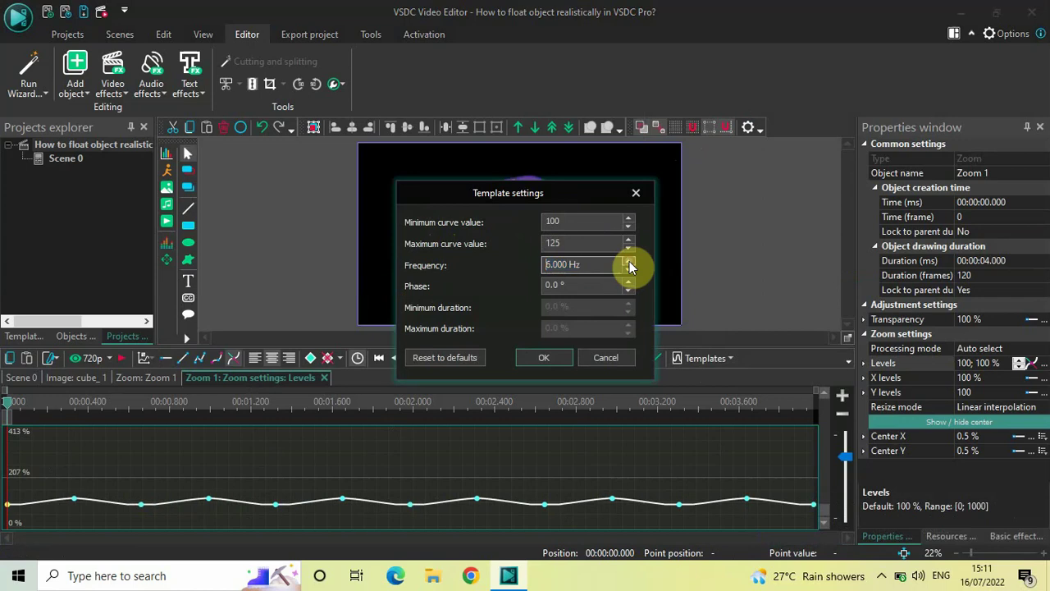
{"action": "left_click", "coordinate": [545, 358]}
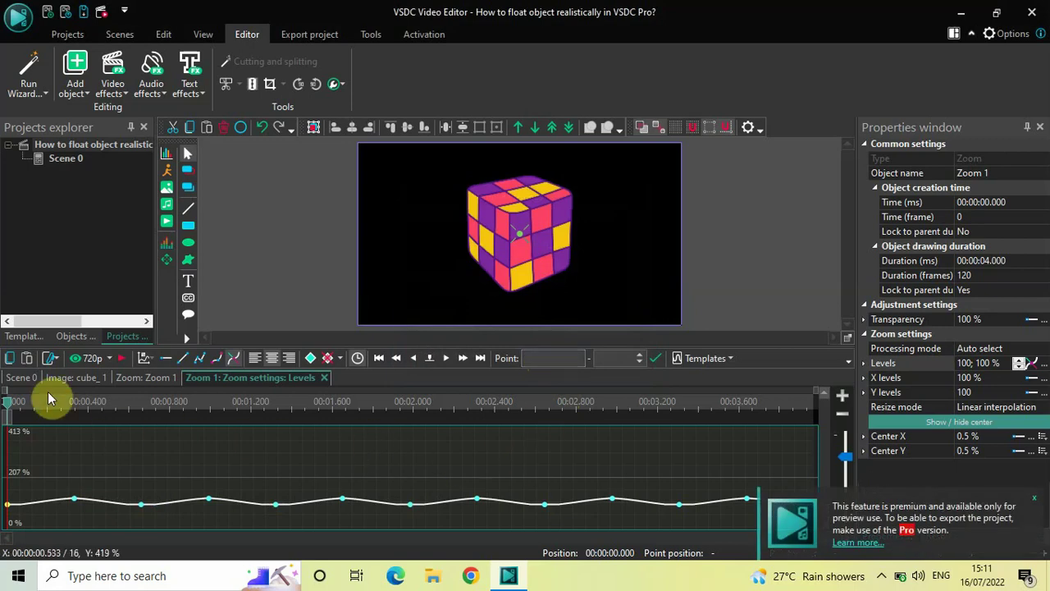
- Back on the cube_1 timeline, play the pulsing zoom preview twice from the start
{"action": "left_click", "coordinate": [72, 377]}
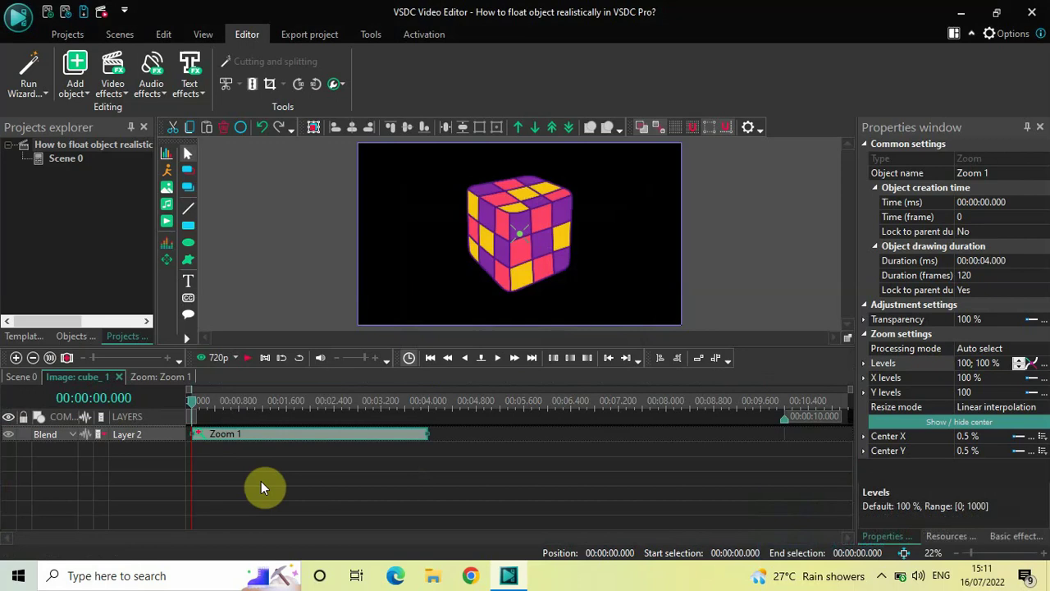
{"action": "key", "text": "space"}
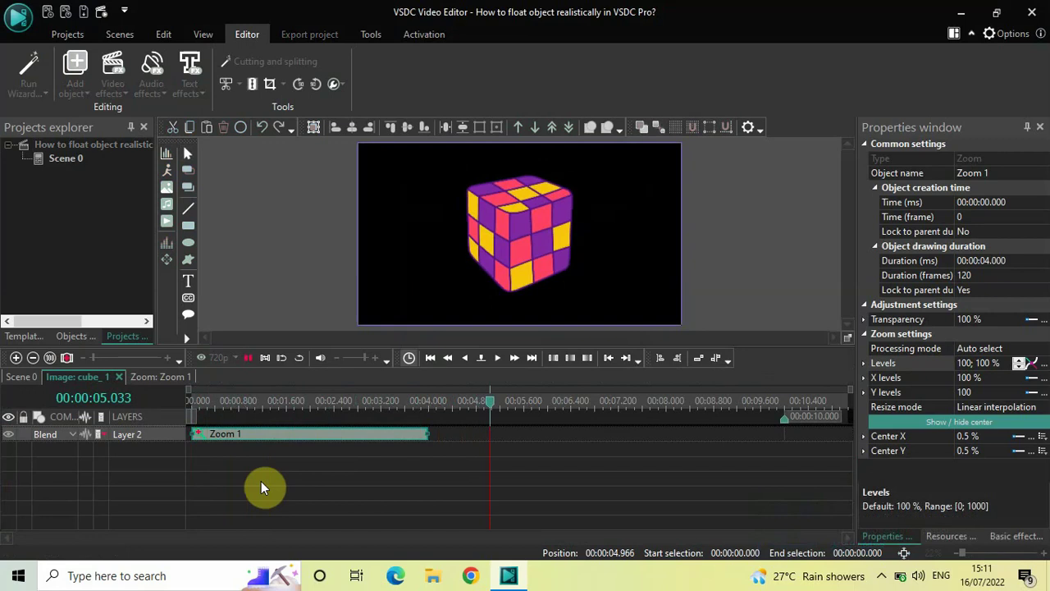
{"action": "key", "text": "space"}
{"action": "left_click", "coordinate": [187, 400]}
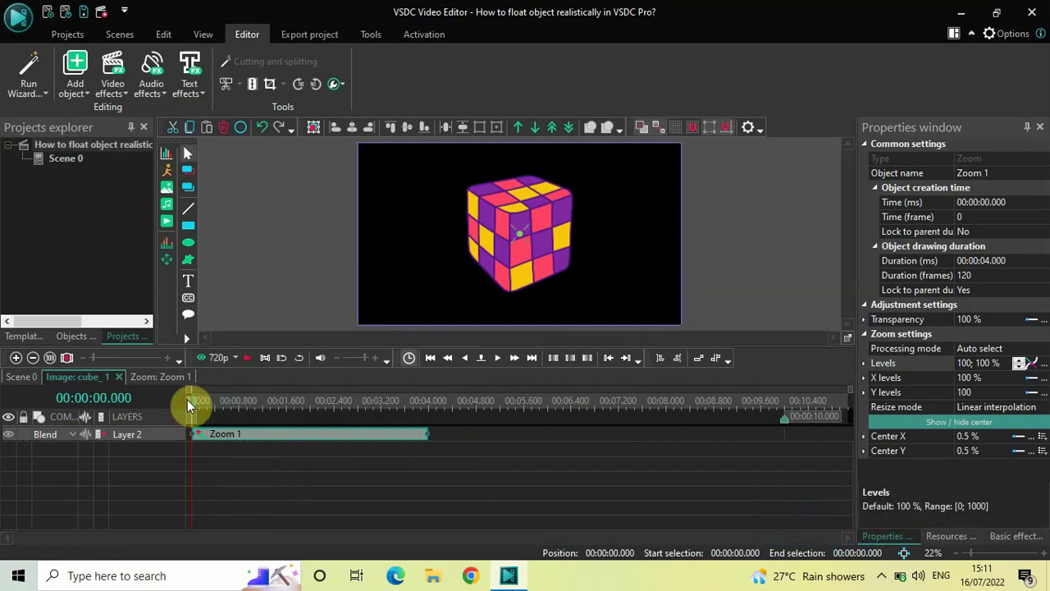
{"action": "key", "text": "space"}
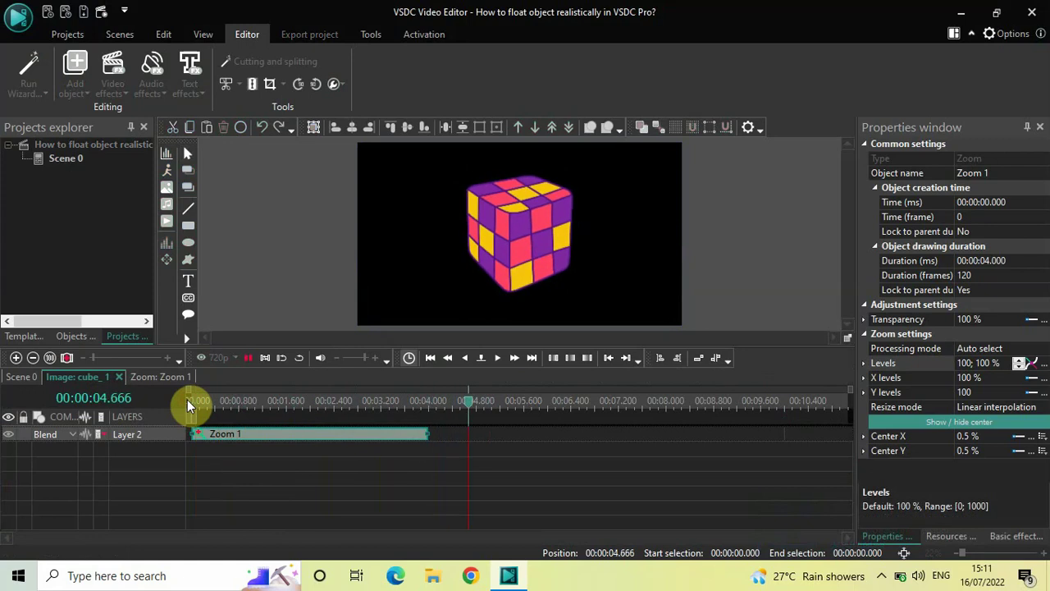
{"action": "left_click", "coordinate": [187, 400]}
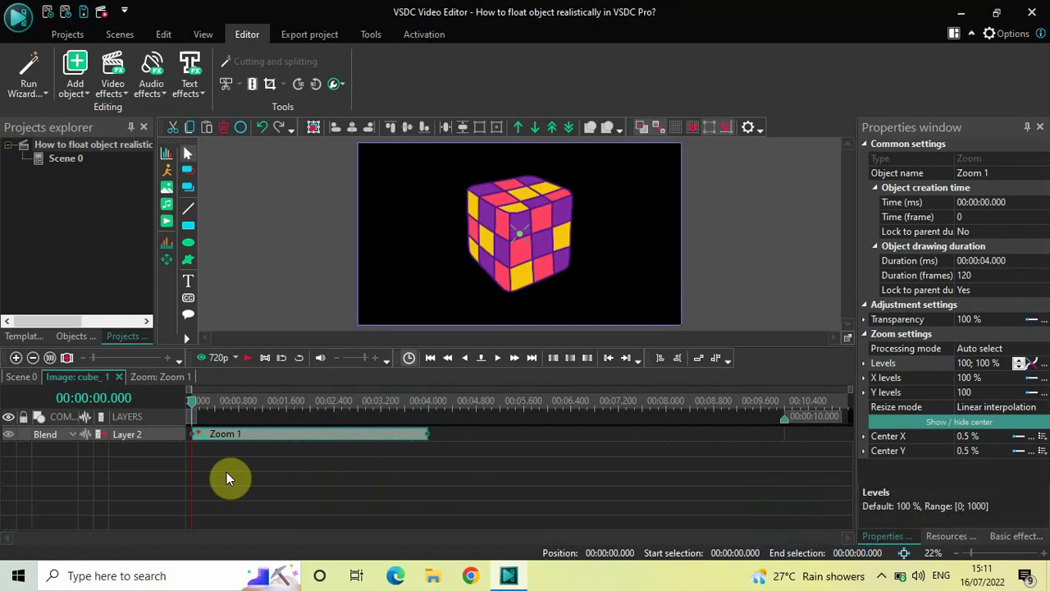
- Add a Rotate transform effect to cube_1 on a new layer
{"action": "left_click", "coordinate": [114, 80]}
{"action": "mouse_move", "coordinate": [155, 162]}
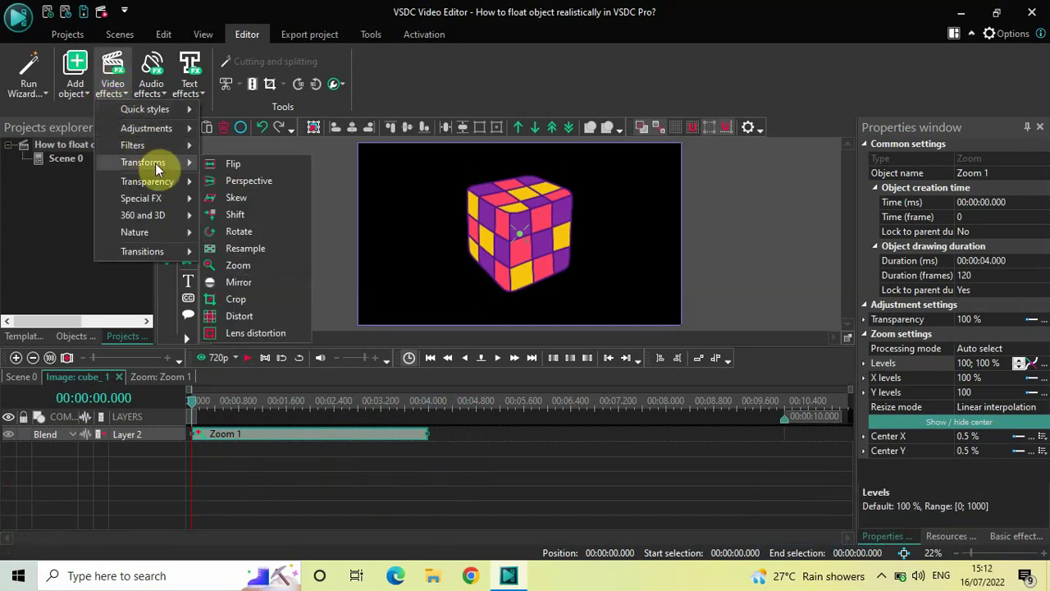
{"action": "left_click", "coordinate": [259, 236]}
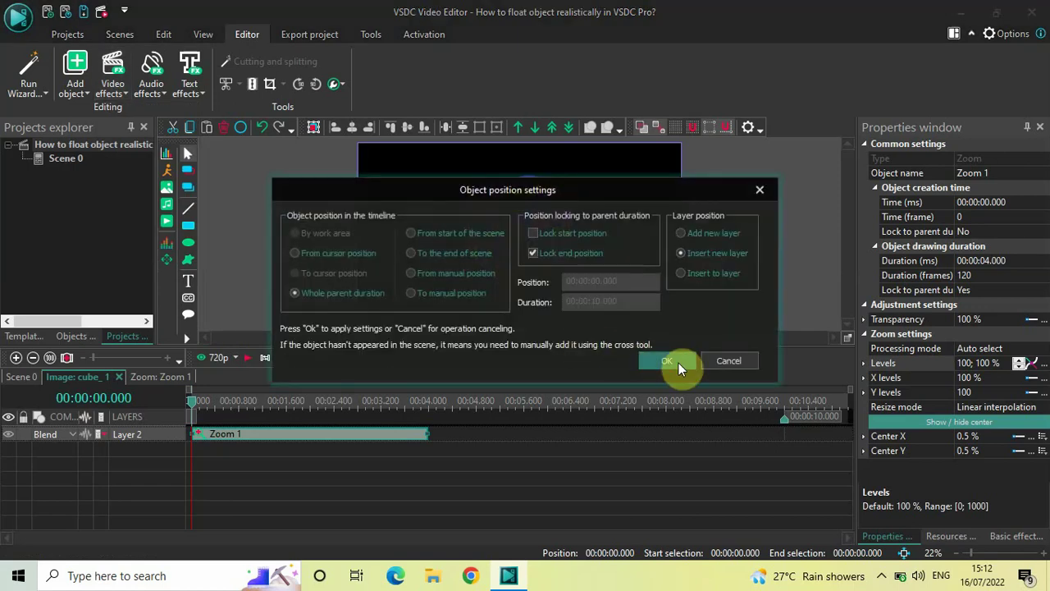
{"action": "left_click", "coordinate": [678, 363]}
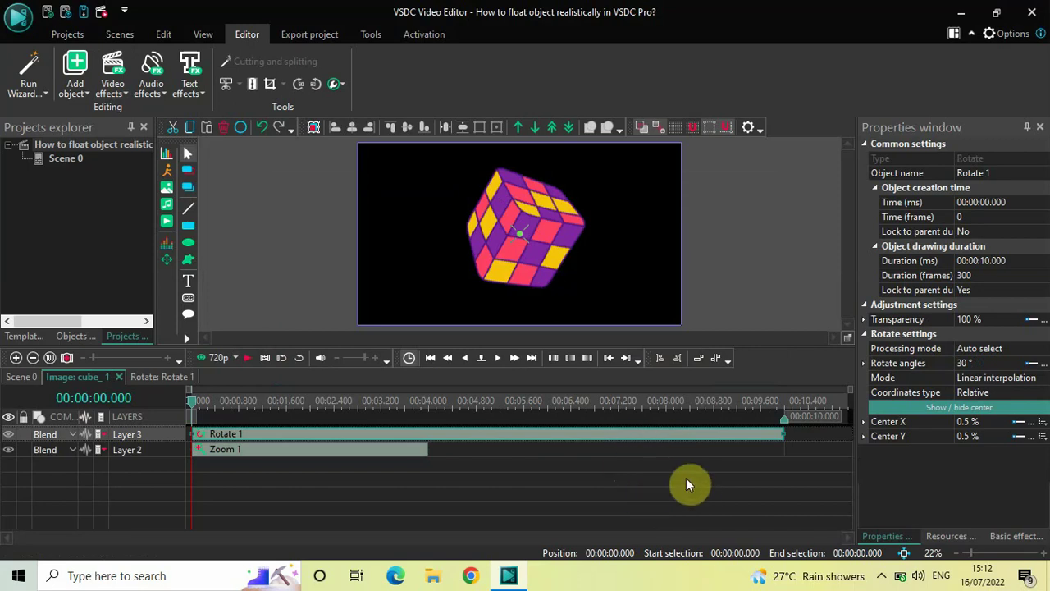
- Change Rotate 1's duration from 10 seconds to 04000 ms
{"action": "left_click", "coordinate": [908, 263]}
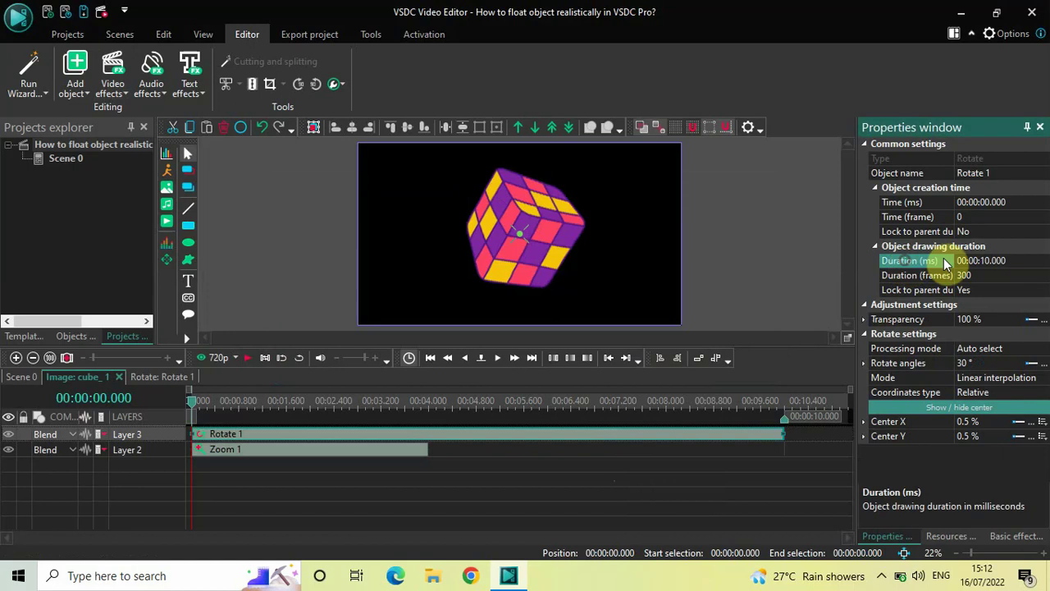
{"action": "key", "text": "BackSpace"}
{"action": "key", "text": "BackSpace"}
{"action": "key", "text": "BackSpace"}
{"action": "key", "text": "BackSpace"}
{"action": "key", "text": "BackSpace"}
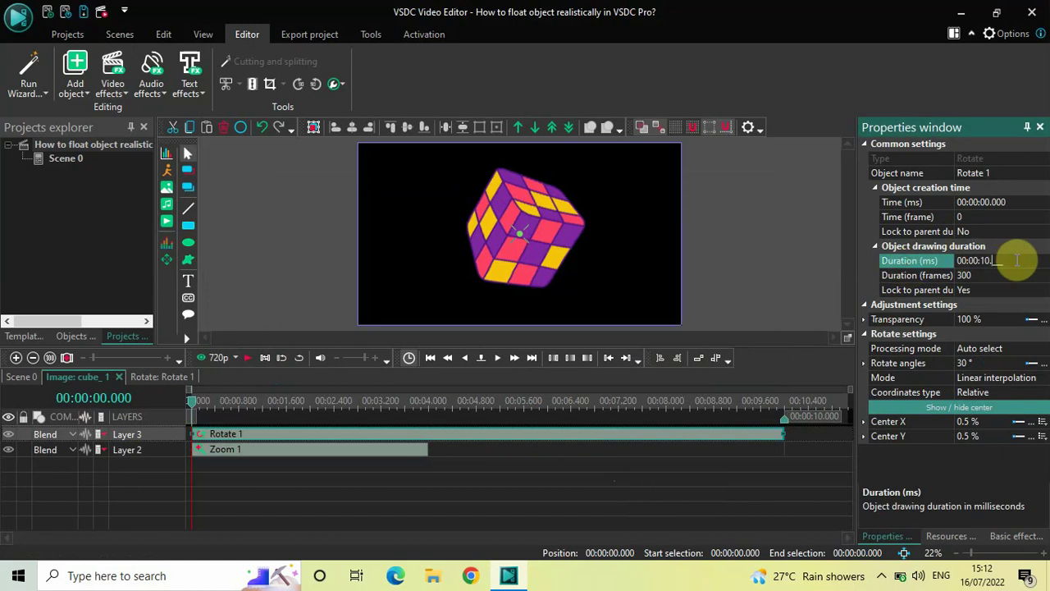
{"action": "type", "text": "040000"}
{"action": "key", "text": "Return"}
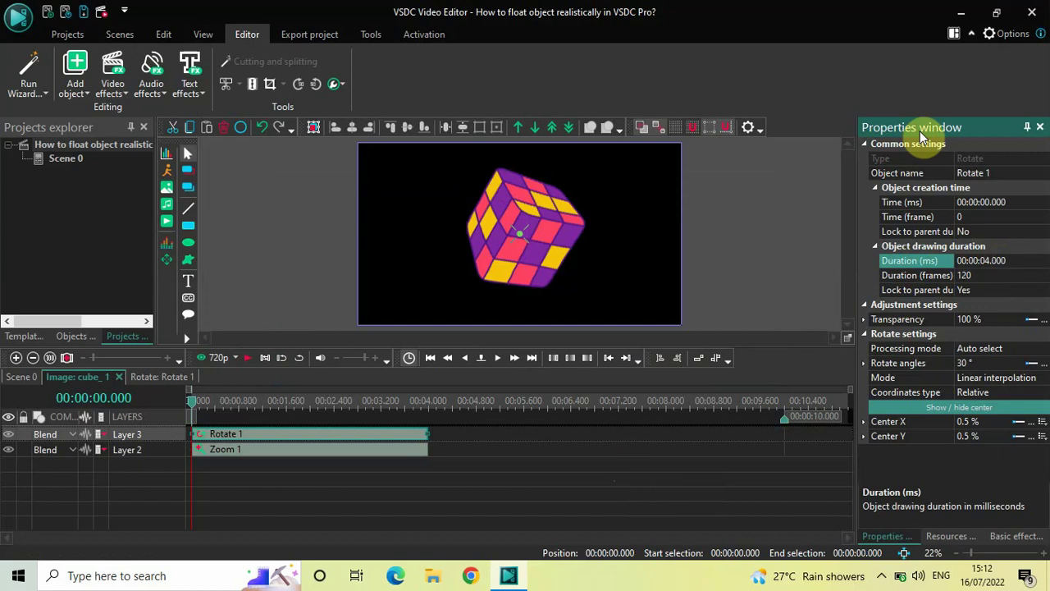
{"action": "left_click", "coordinate": [916, 367]}
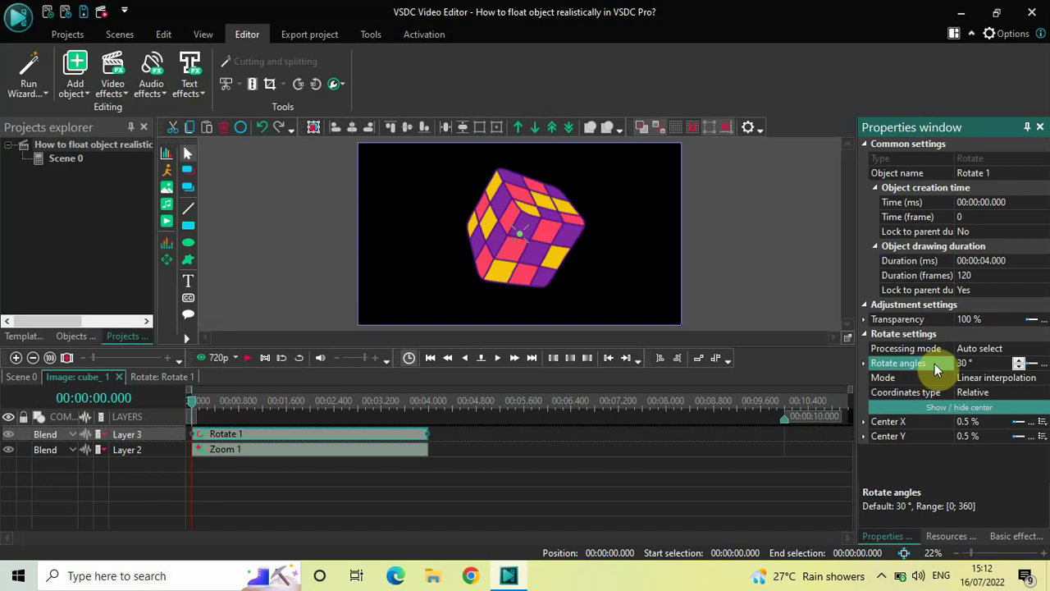
- Apply the ZigZag 2 template to Rotate 1's angle curve
{"action": "left_click", "coordinate": [1046, 366]}
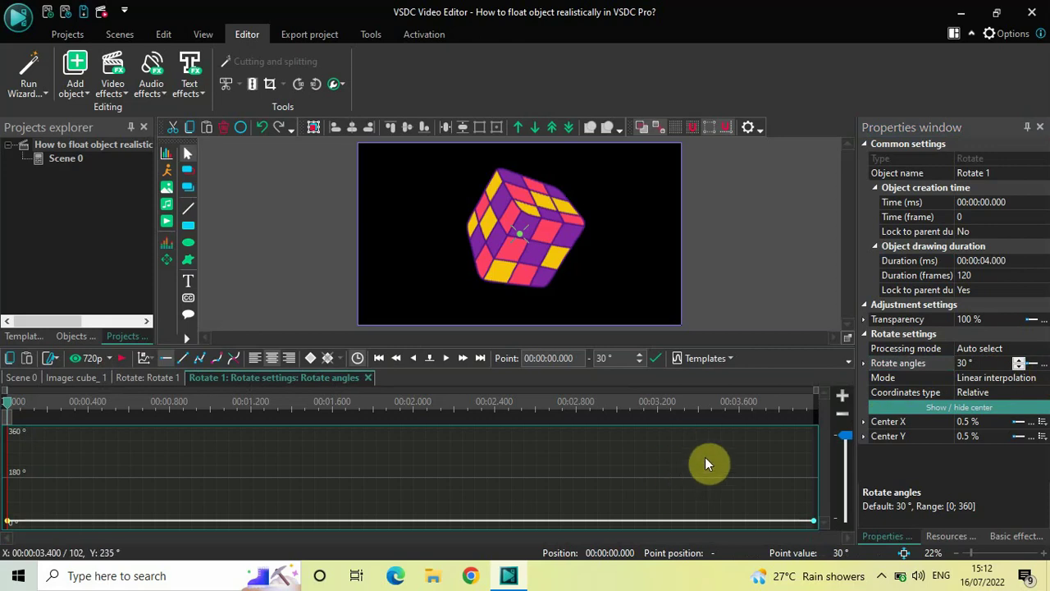
{"action": "left_click", "coordinate": [712, 361]}
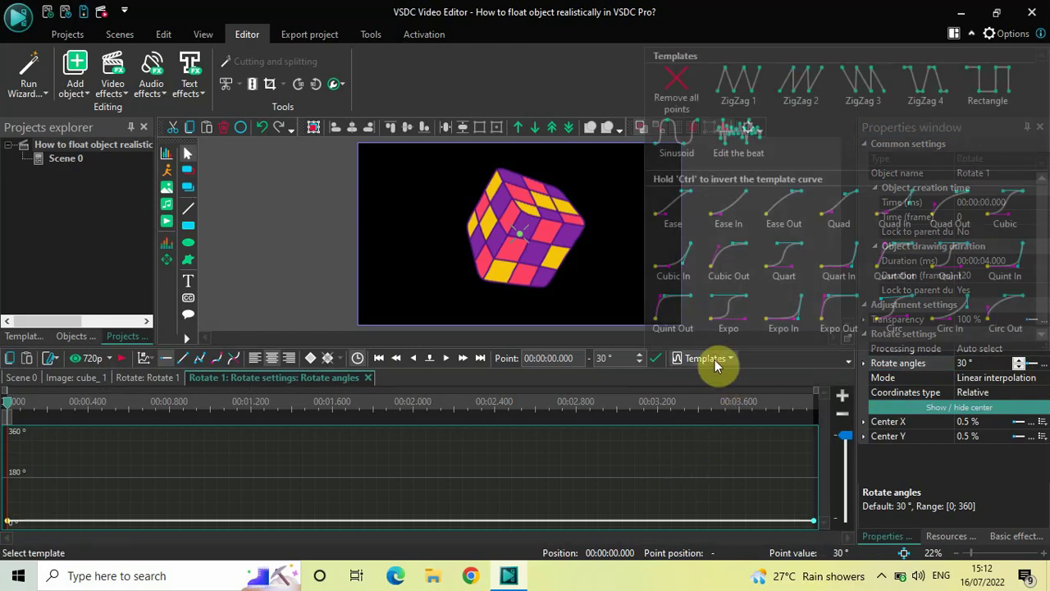
{"action": "left_click", "coordinate": [801, 78]}
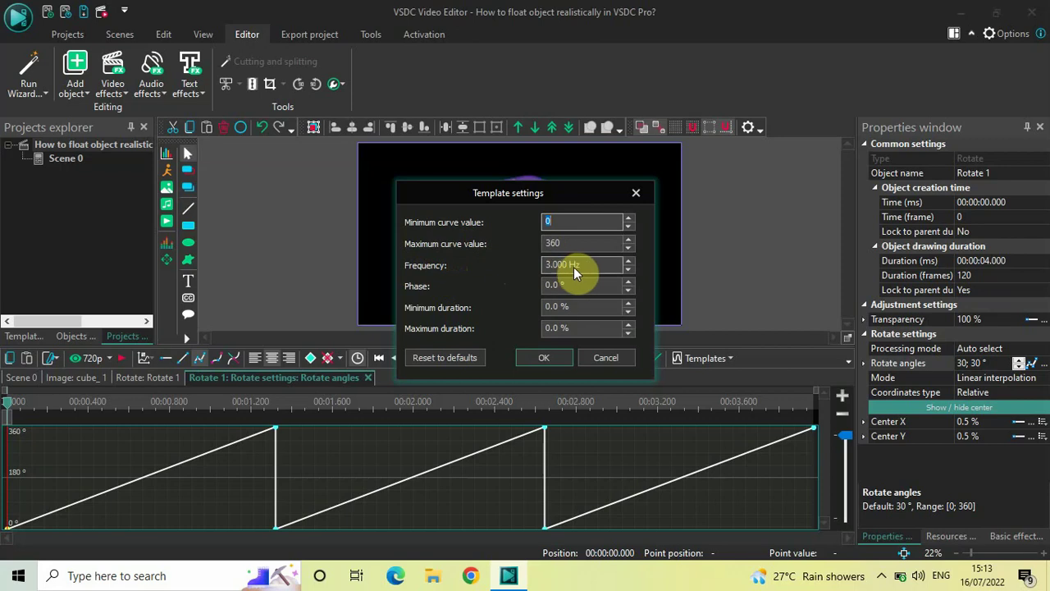
- Raise the ZigZag 2 frequency to 6 Hz, accept, and return to the cube_1 timeline
{"action": "left_click", "coordinate": [629, 260]}
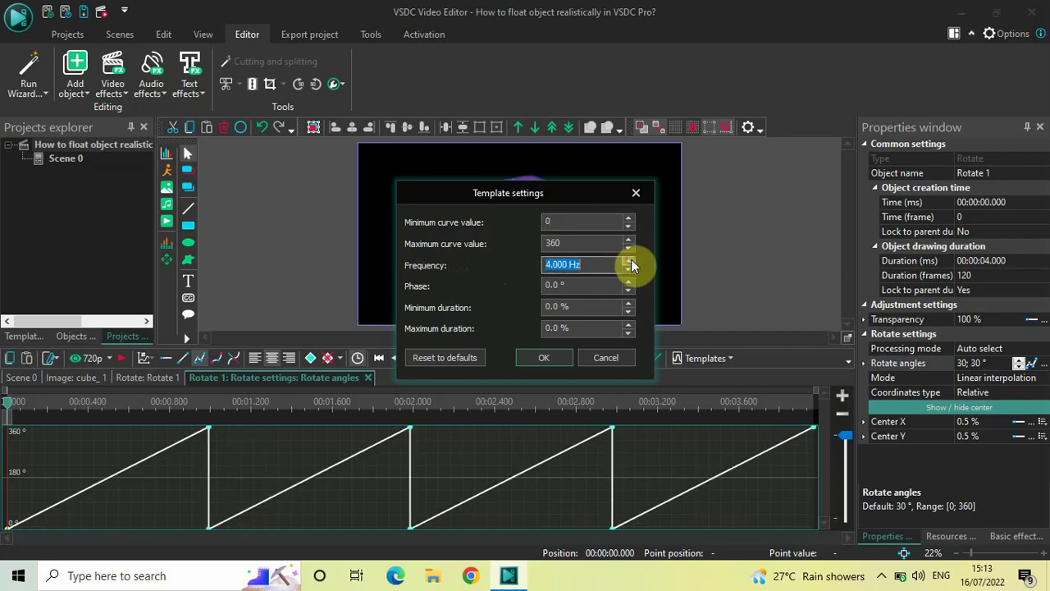
{"action": "left_click", "coordinate": [630, 260]}
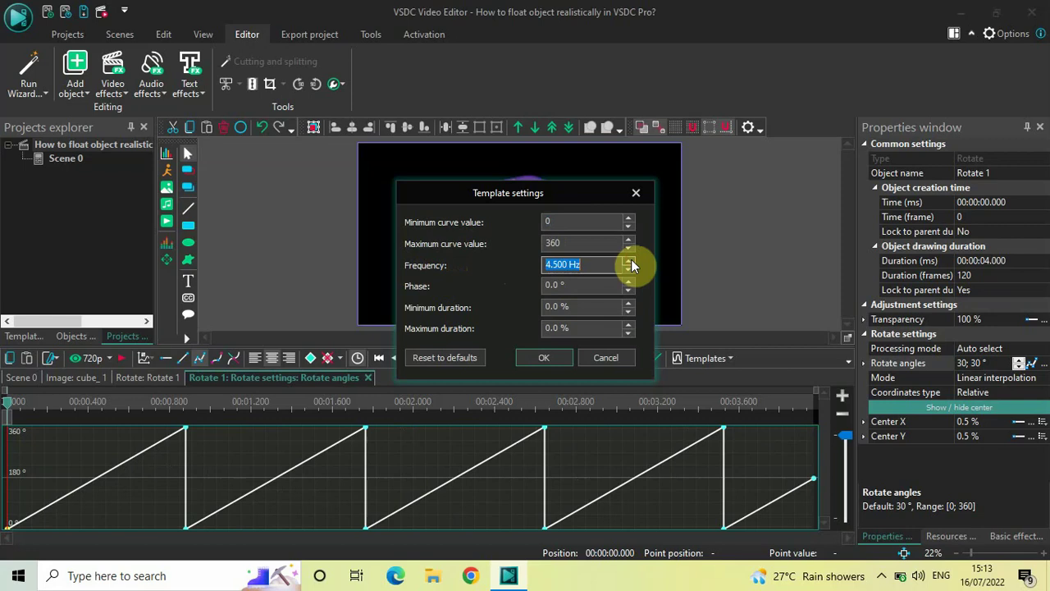
{"action": "left_click", "coordinate": [631, 259]}
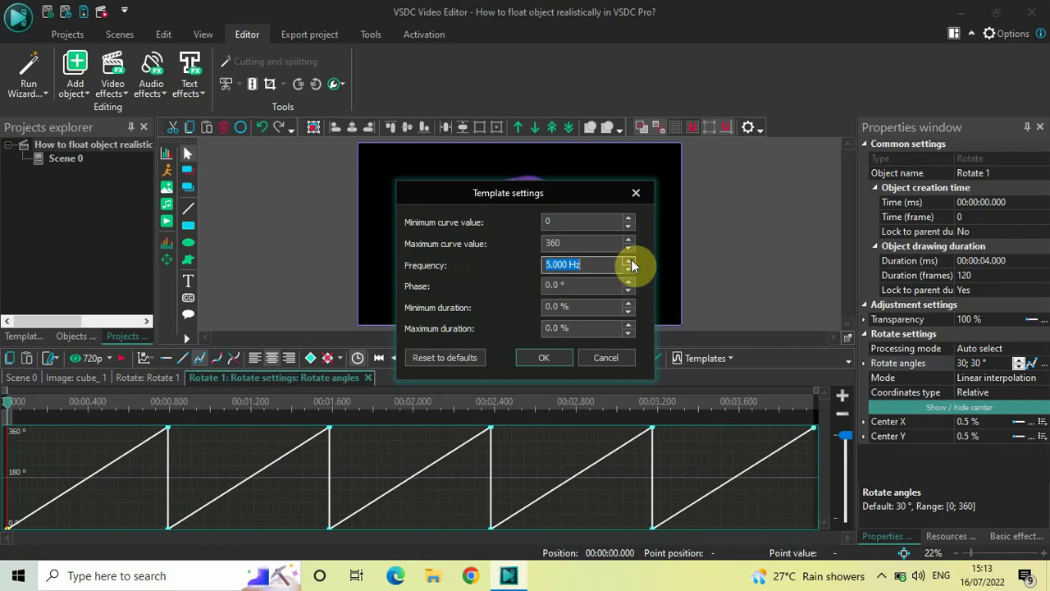
{"action": "left_click", "coordinate": [631, 259]}
{"action": "left_click", "coordinate": [631, 260]}
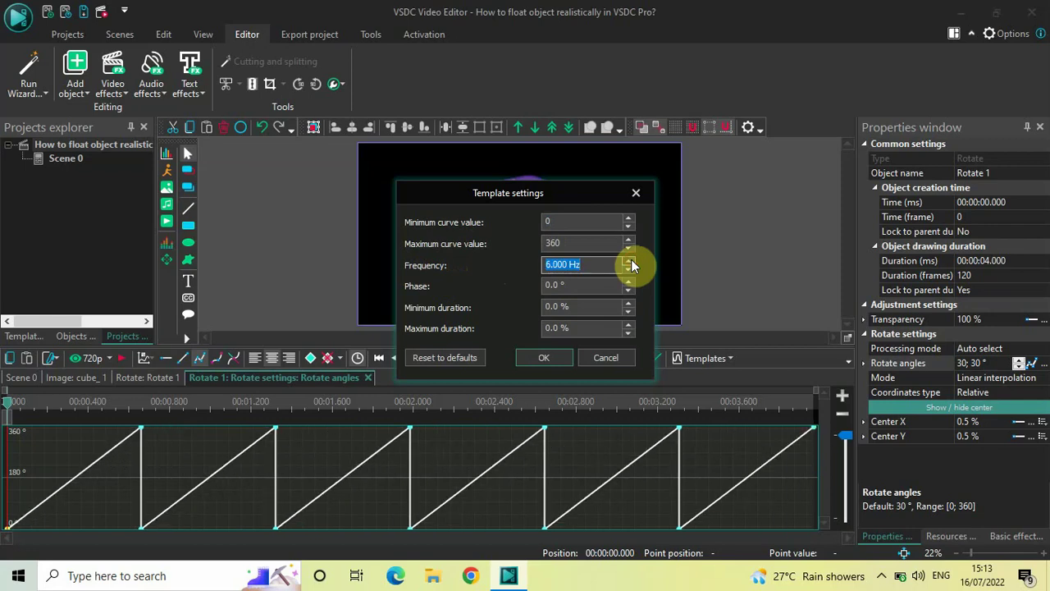
{"action": "left_click", "coordinate": [542, 358]}
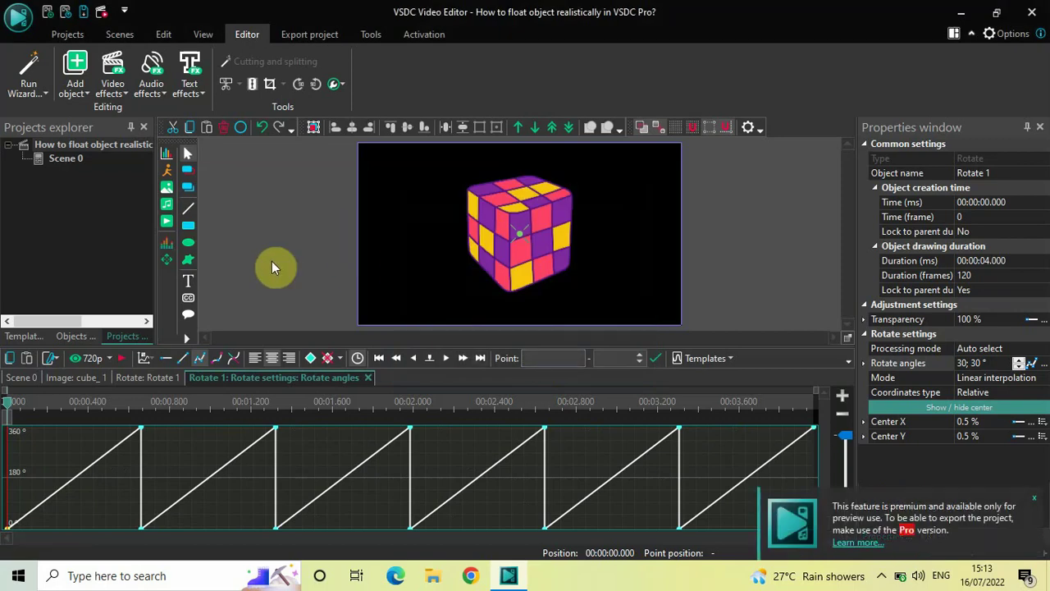
{"action": "left_click", "coordinate": [74, 377]}
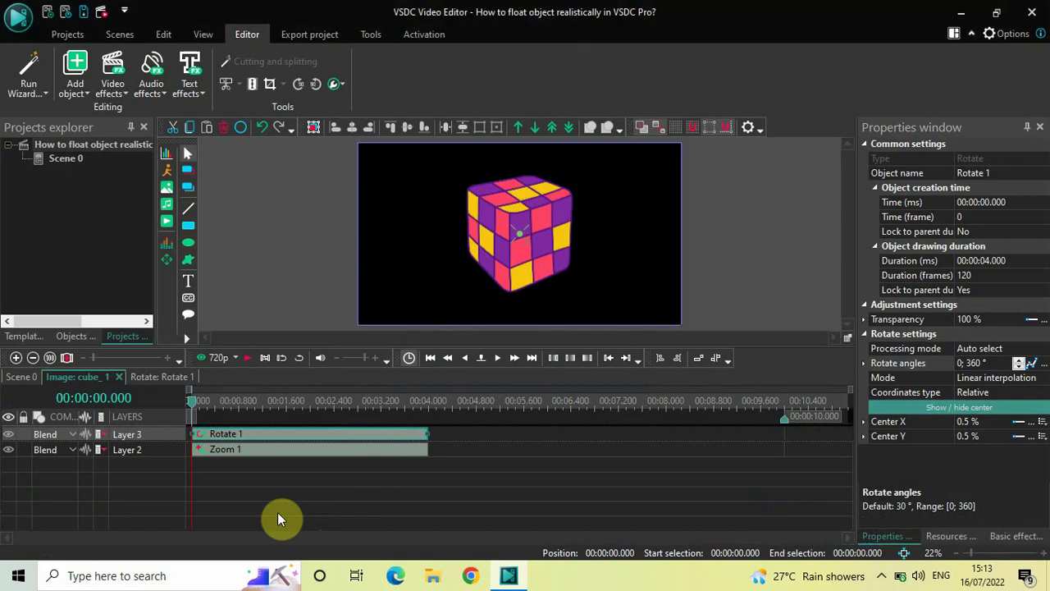
{"action": "key", "text": "space"}
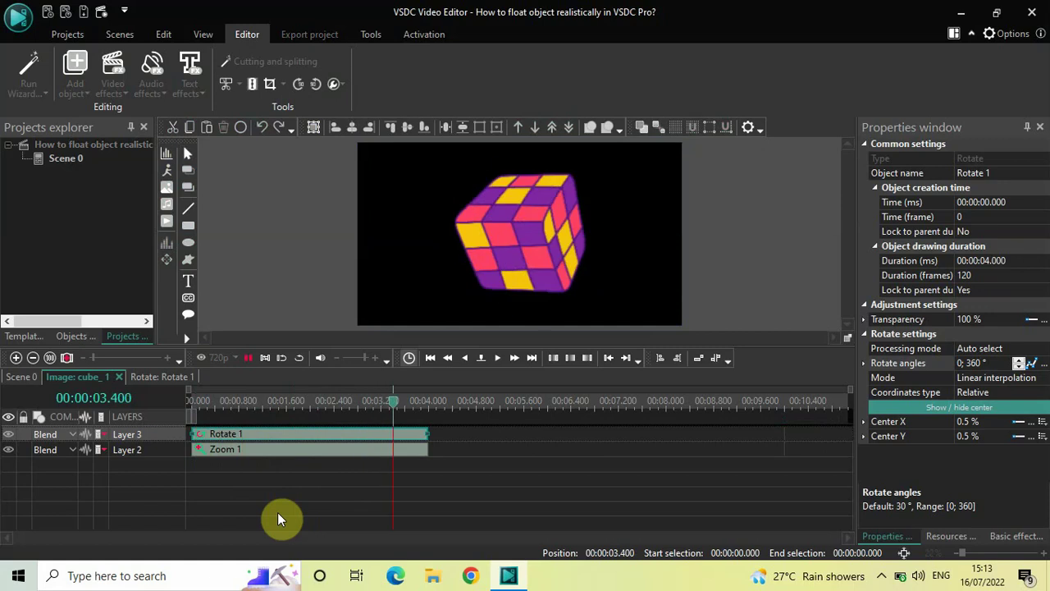
{"action": "key", "text": "space"}
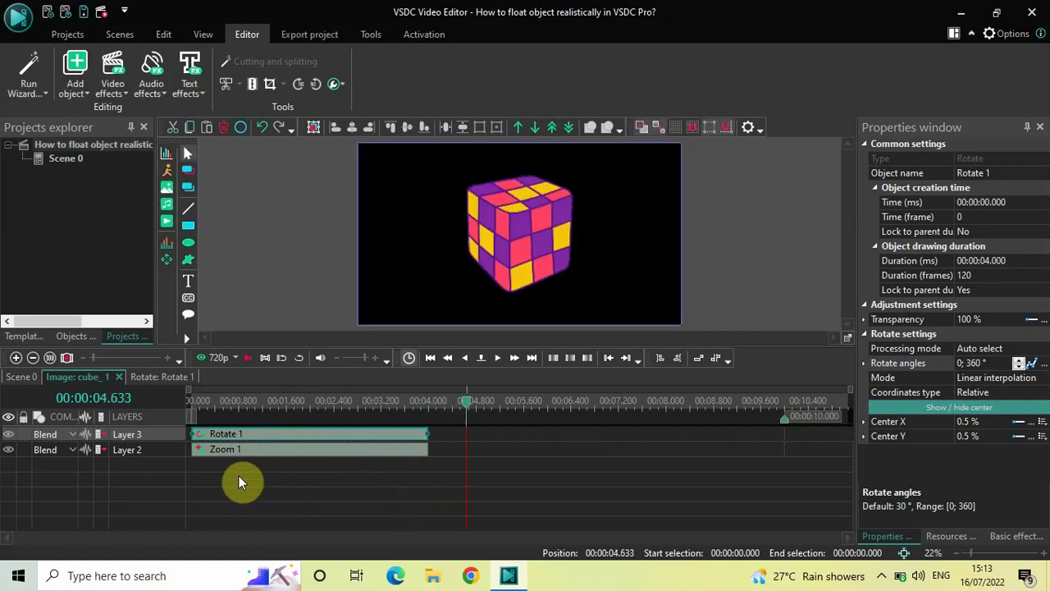
{"action": "left_click", "coordinate": [190, 404]}
{"action": "key", "text": "space"}
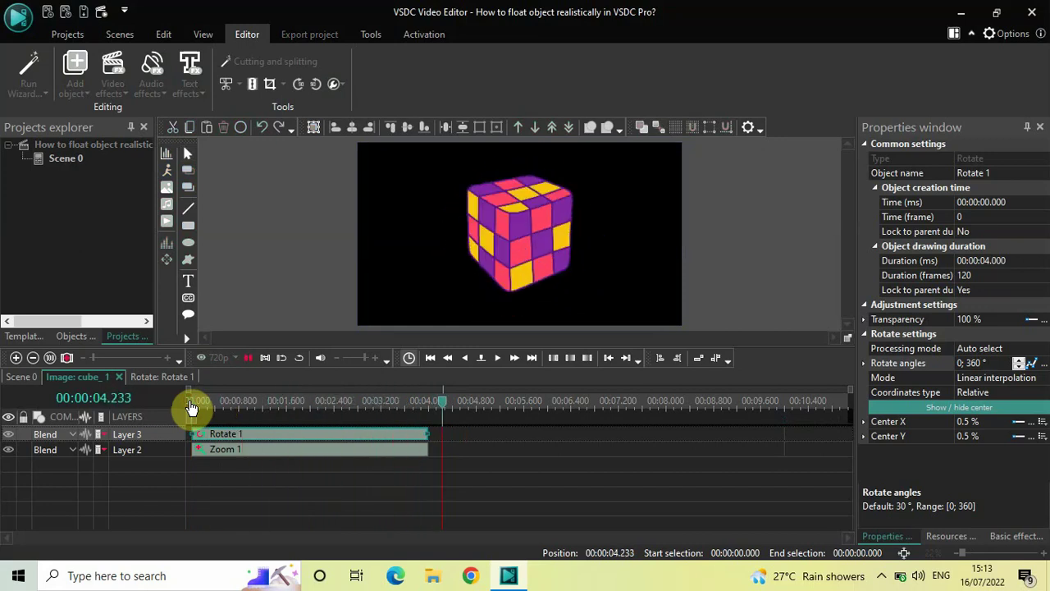
{"action": "key", "text": "space"}
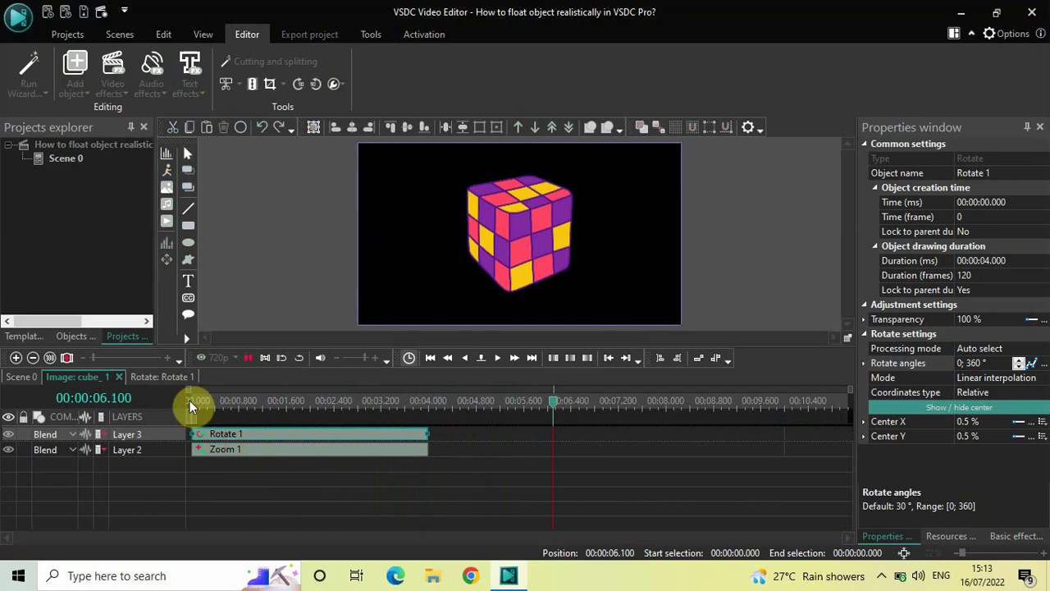
{"action": "left_click", "coordinate": [191, 402]}
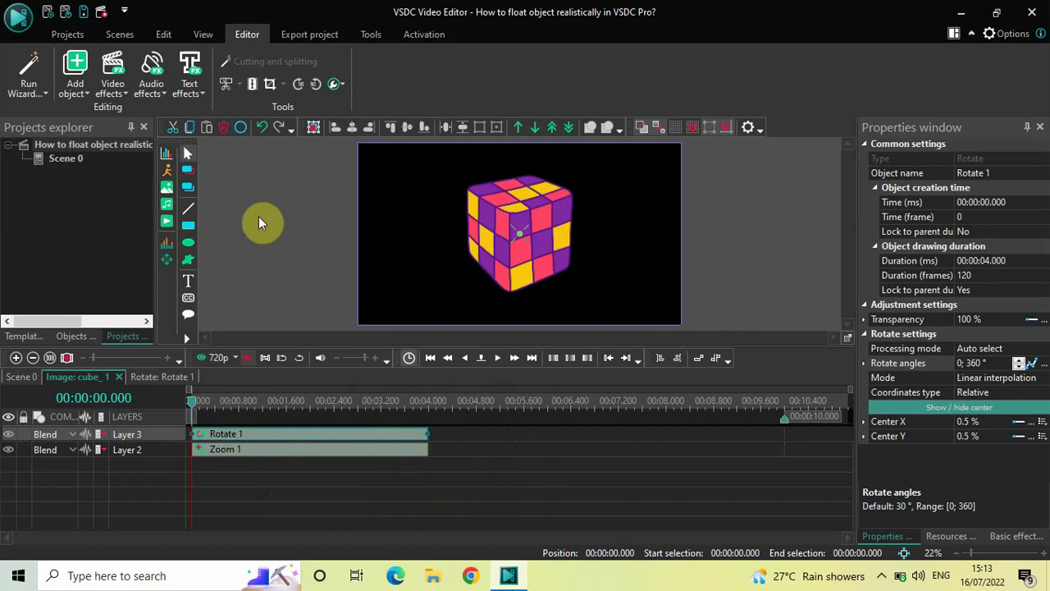
- Add a Shift transform effect to cube_1 on a new layer
{"action": "left_click", "coordinate": [113, 86]}
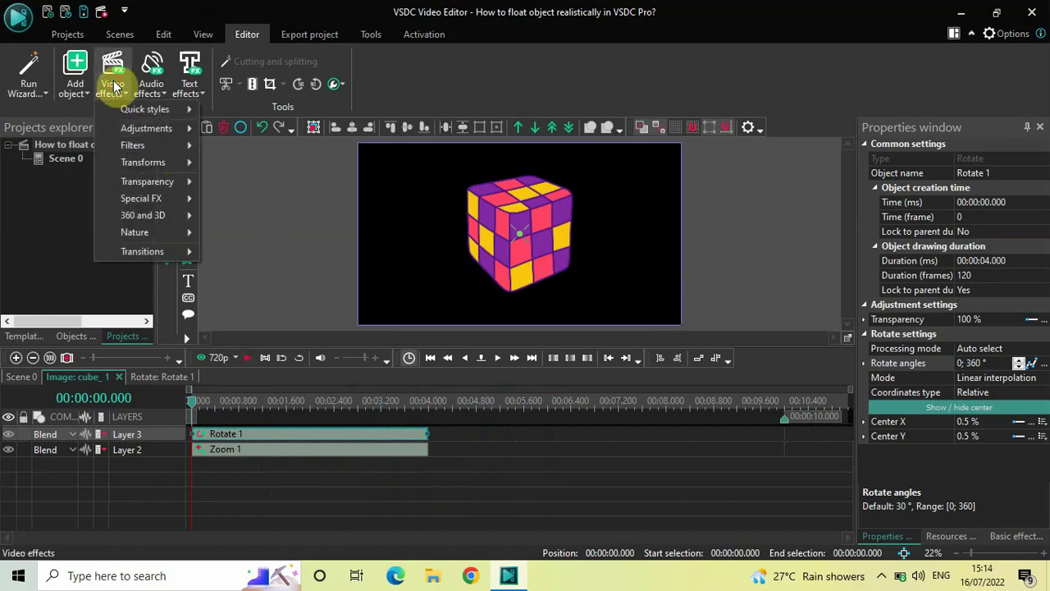
{"action": "mouse_move", "coordinate": [165, 163]}
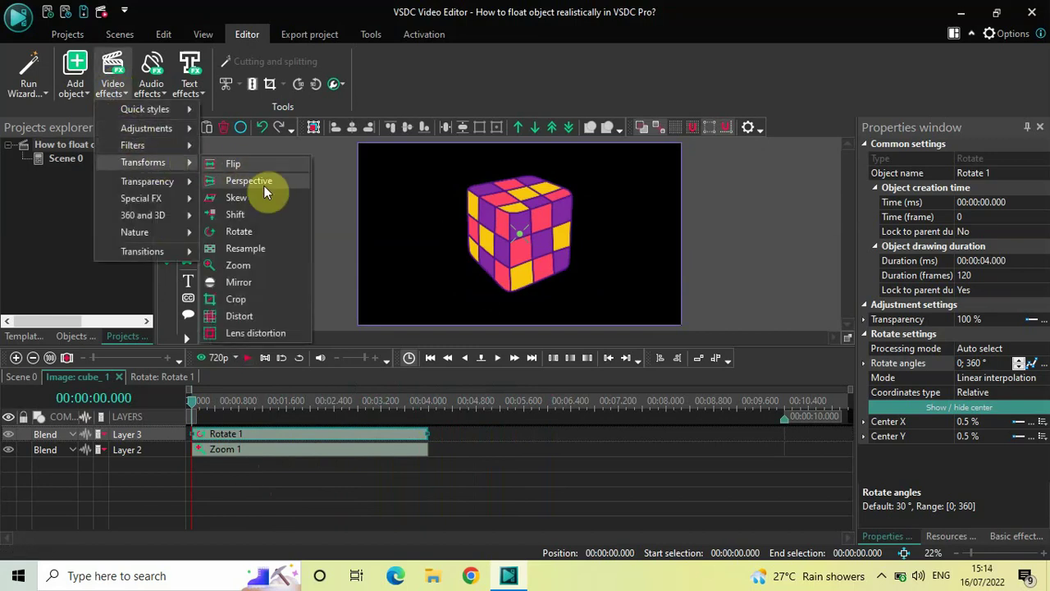
{"action": "left_click", "coordinate": [267, 211]}
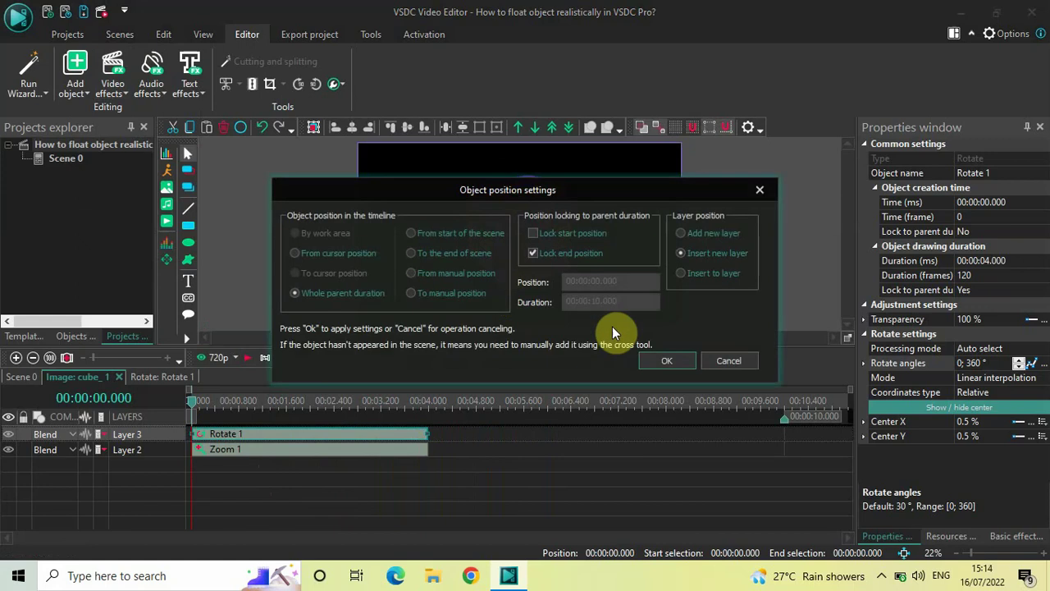
{"action": "left_click", "coordinate": [682, 363]}
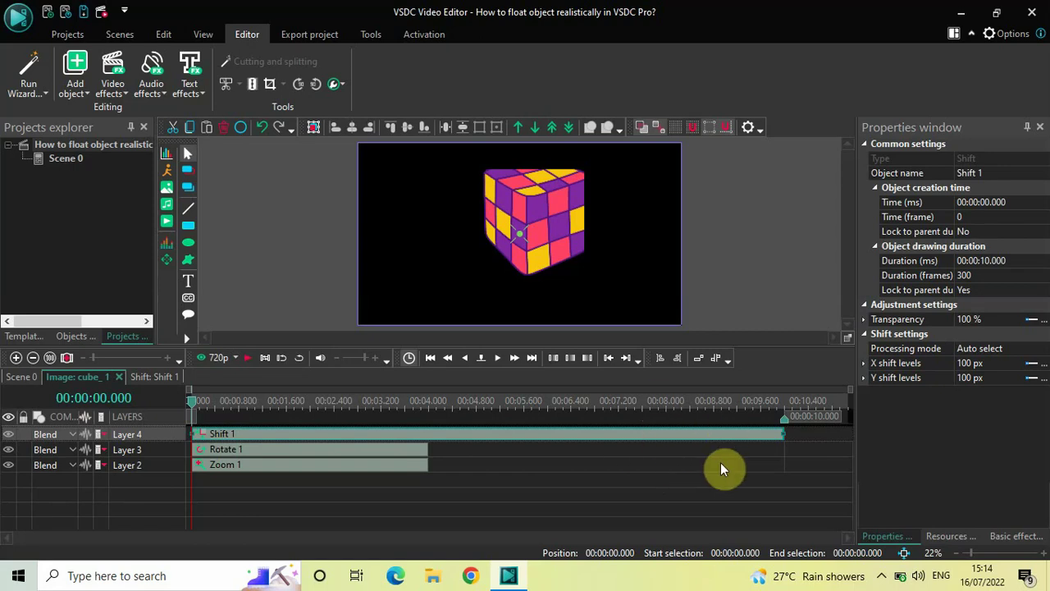
- Set Shift 1's duration to 00:00:04.000
{"action": "left_click", "coordinate": [896, 260]}
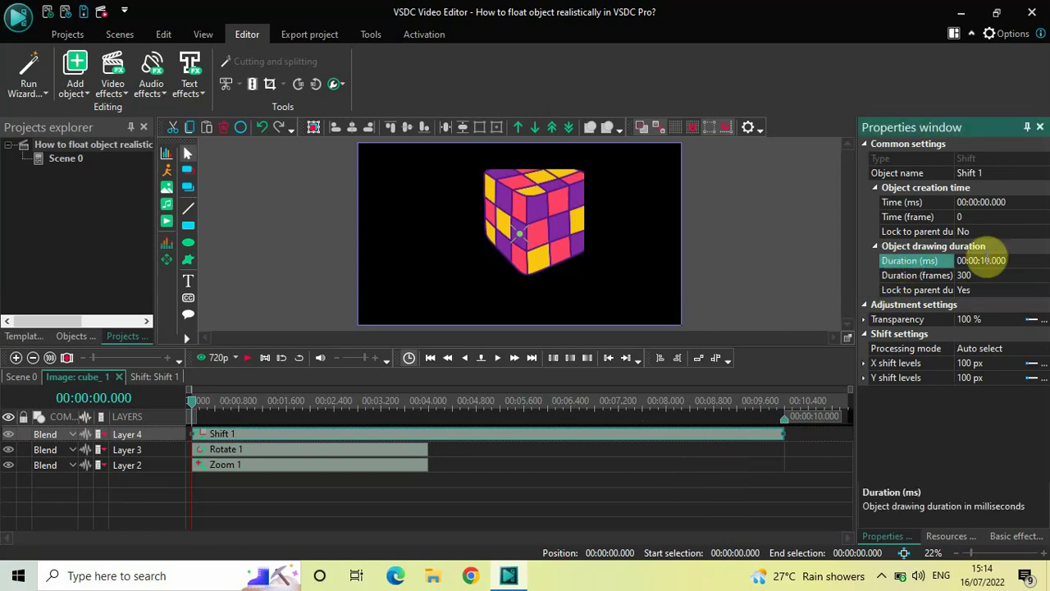
{"action": "left_click", "coordinate": [982, 260]}
{"action": "key", "text": "BackSpace"}
{"action": "key", "text": "BackSpace"}
{"action": "key", "text": "BackSpace"}
{"action": "key", "text": "BackSpace"}
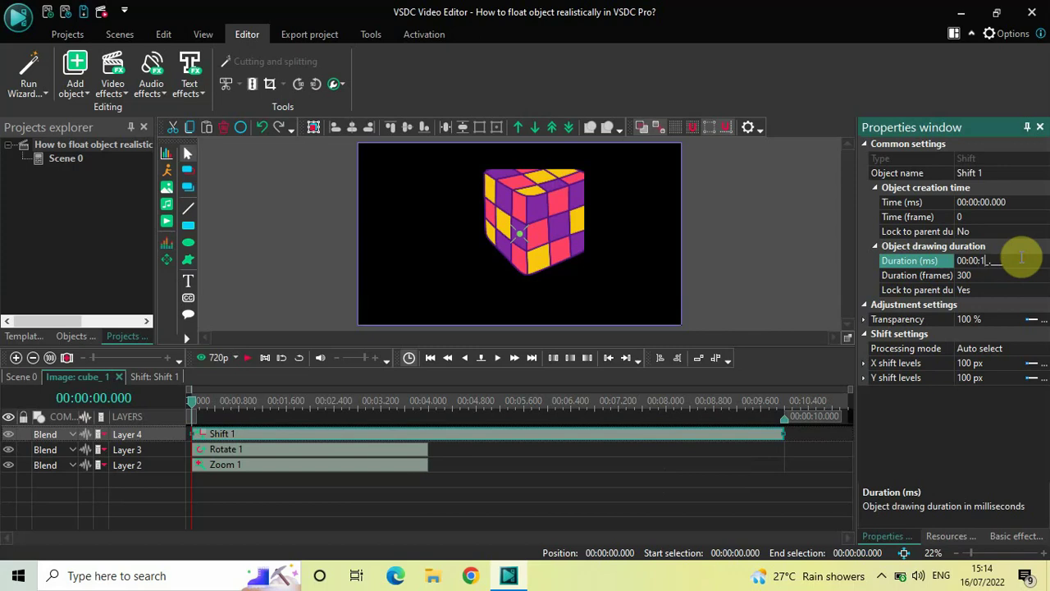
{"action": "key", "text": "BackSpace"}
{"action": "type", "text": "04.000"}
{"action": "key", "text": "Return"}
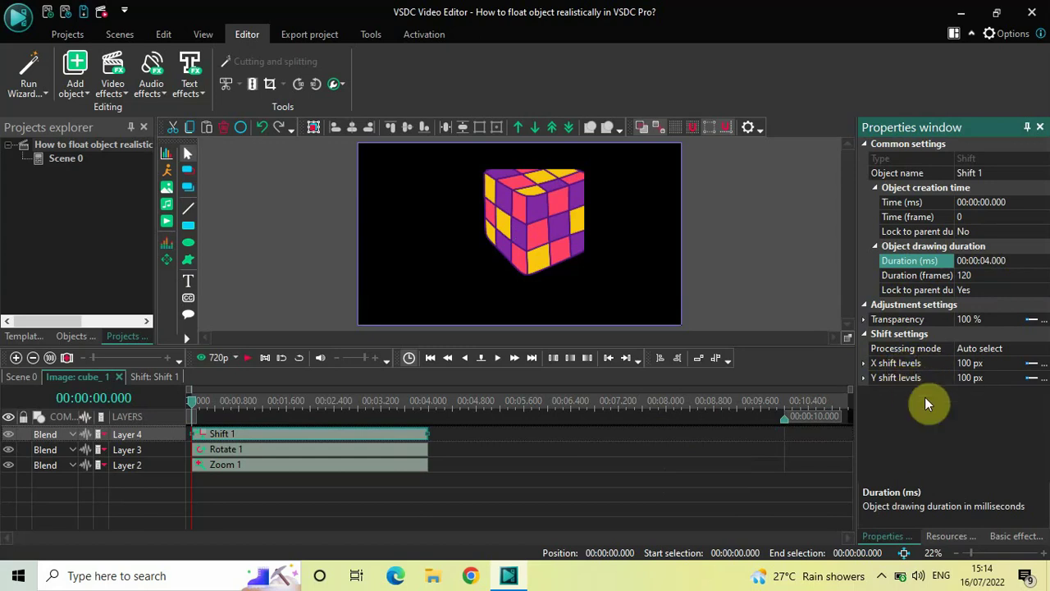
{"action": "left_click", "coordinate": [895, 364]}
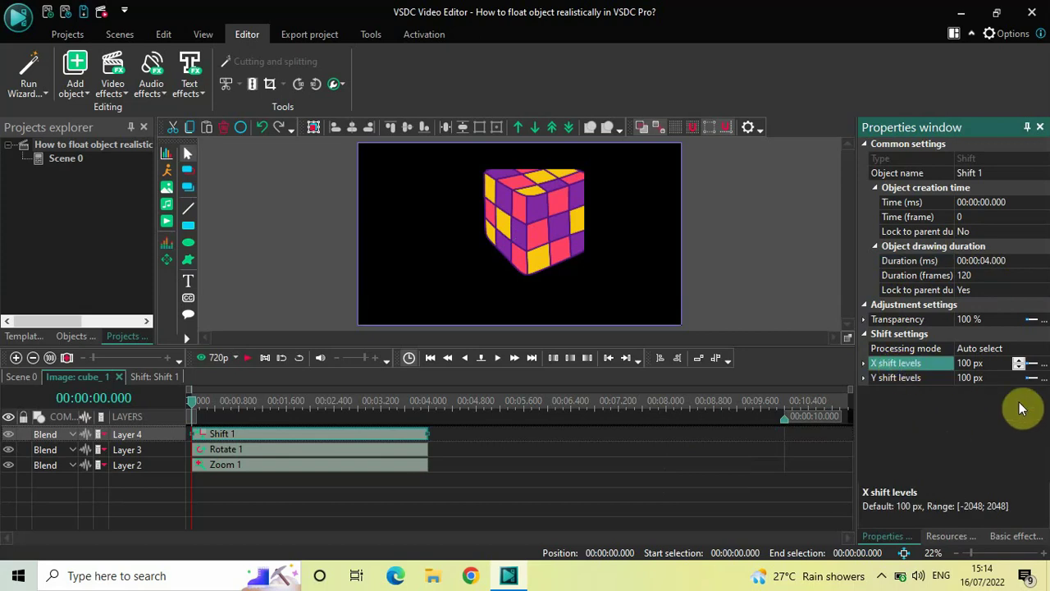
- Apply ZigZag 1 to the X shift levels curve with minimum -22 and maximum 22
{"action": "left_click", "coordinate": [1043, 363]}
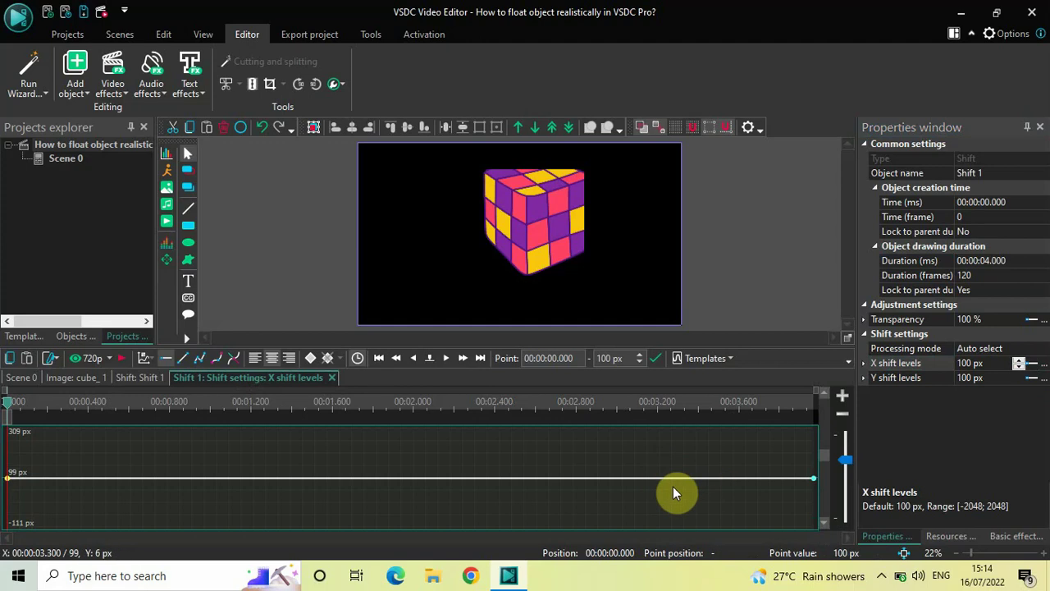
{"action": "left_click", "coordinate": [722, 359]}
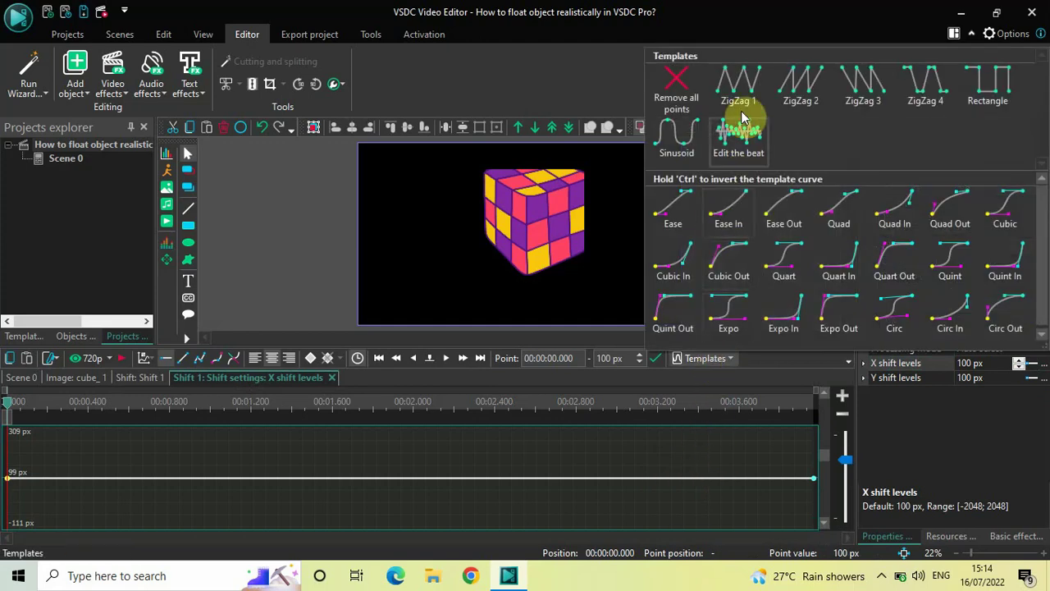
{"action": "left_click", "coordinate": [736, 82]}
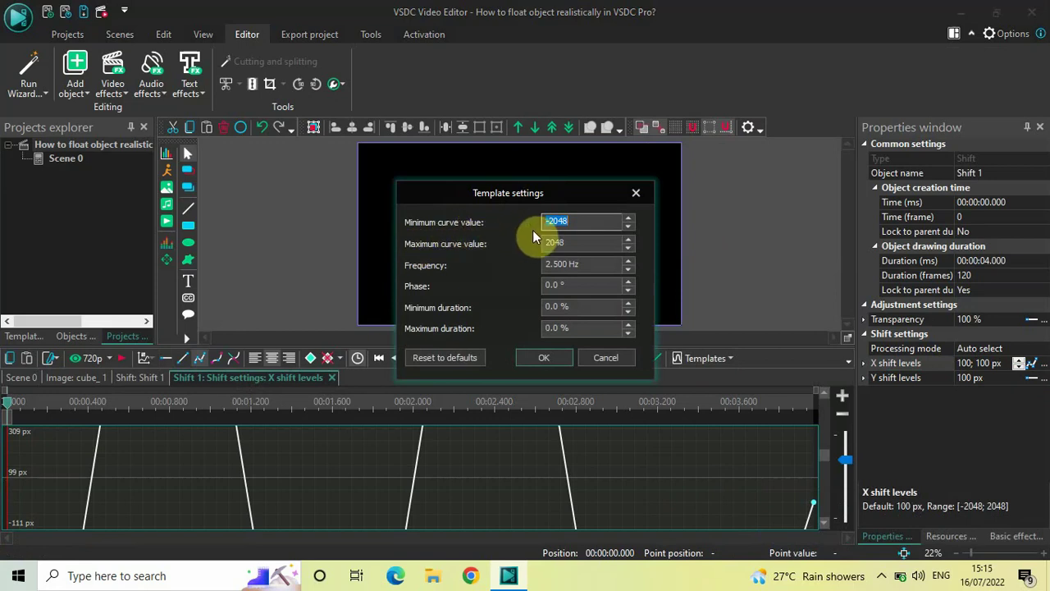
{"action": "key", "text": "BackSpace"}
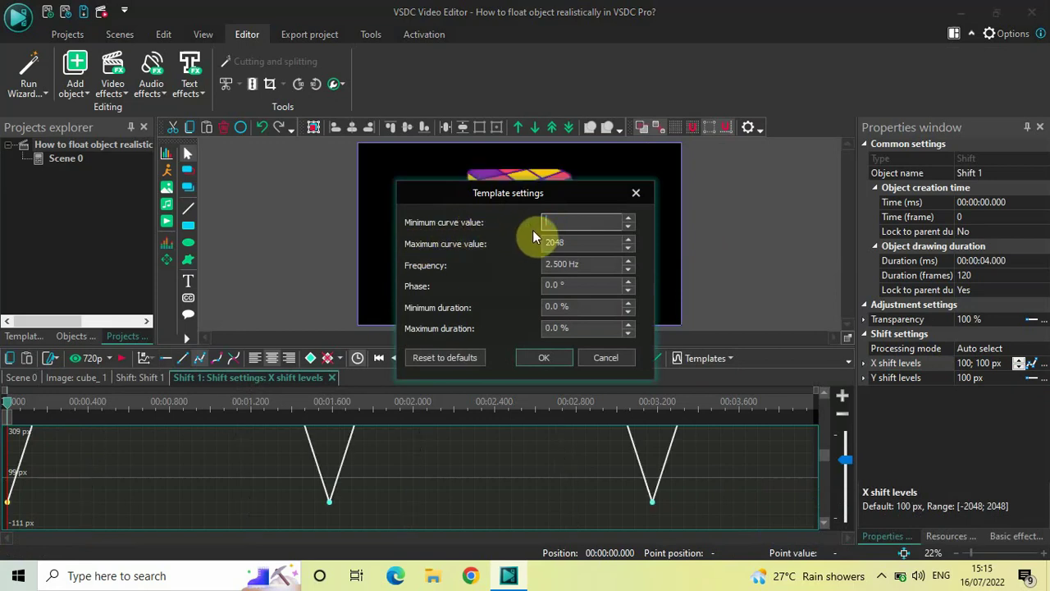
{"action": "type", "text": "-22"}
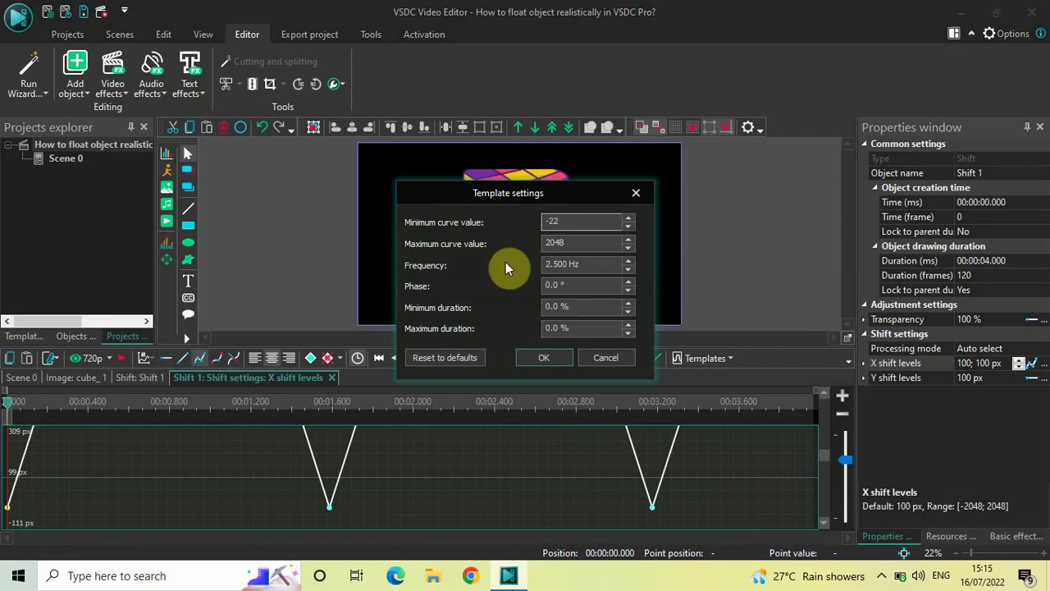
{"action": "left_click", "coordinate": [596, 245]}
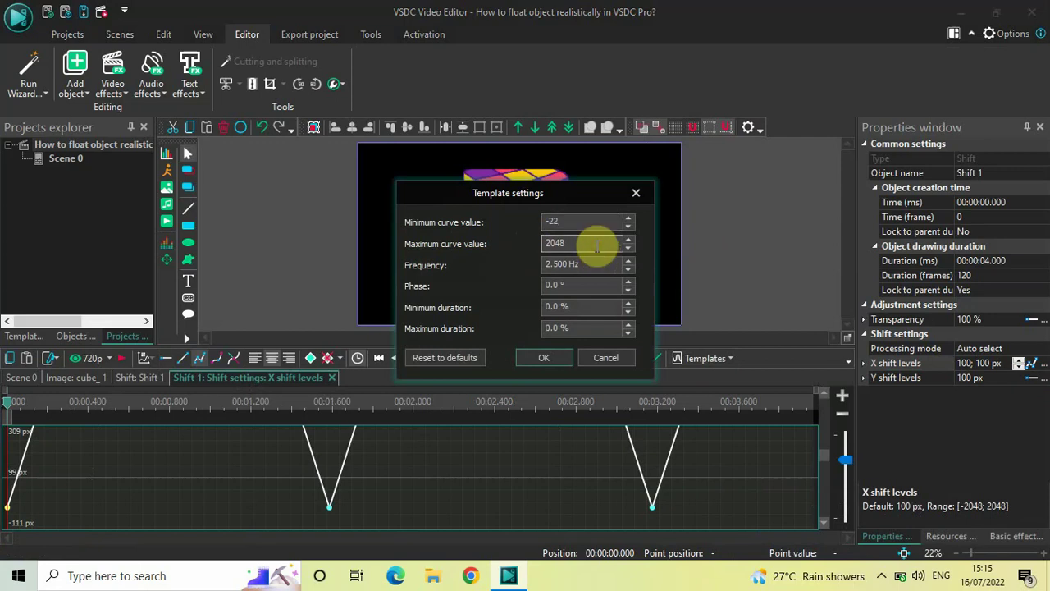
{"action": "double_click", "coordinate": [596, 246]}
{"action": "key", "text": "BackSpace"}
{"action": "type", "text": "22"}
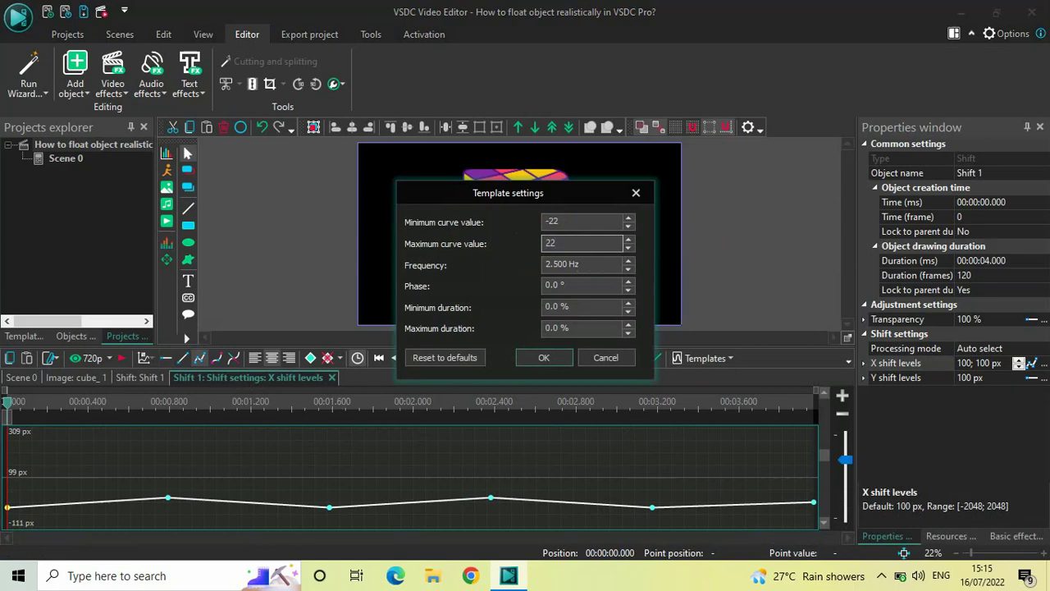
- Set the X shift zigzag frequency to 88 and confirm the template
{"action": "left_click", "coordinate": [591, 263]}
{"action": "double_click", "coordinate": [592, 263]}
{"action": "key", "text": "BackSpace"}
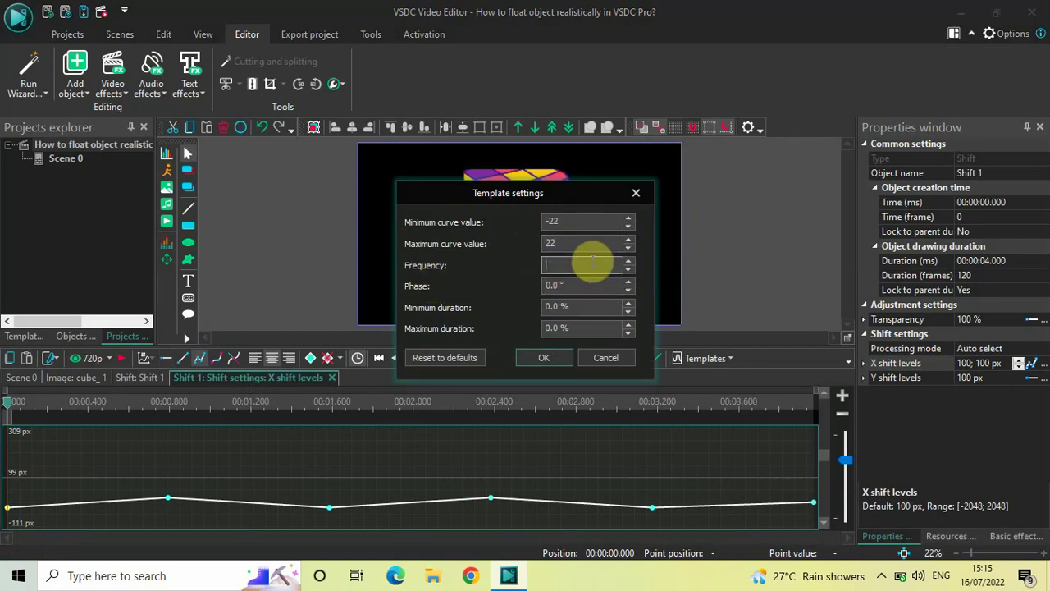
{"action": "type", "text": "88"}
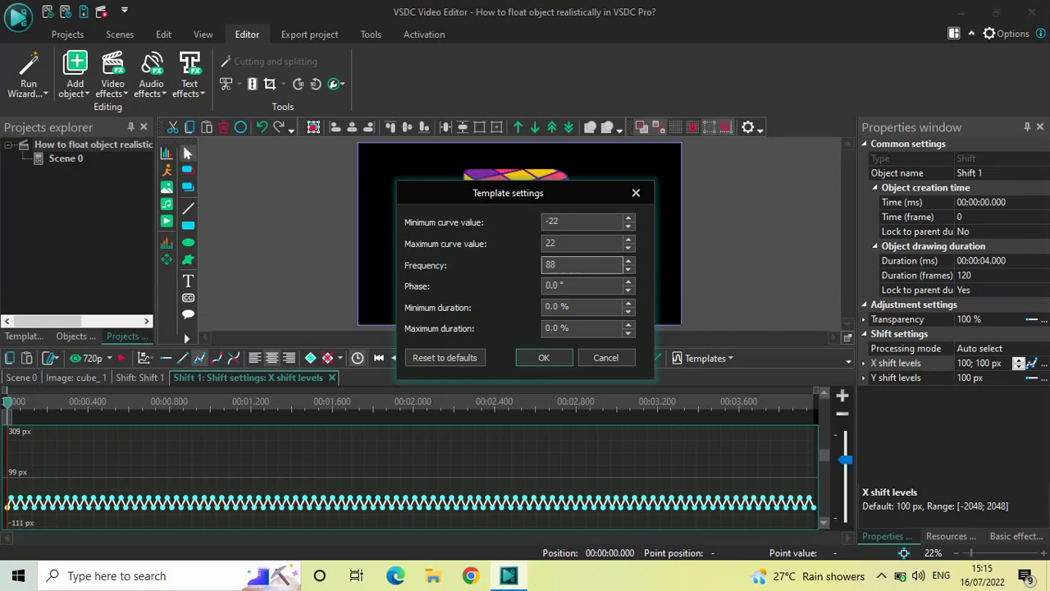
{"action": "left_click", "coordinate": [554, 360]}
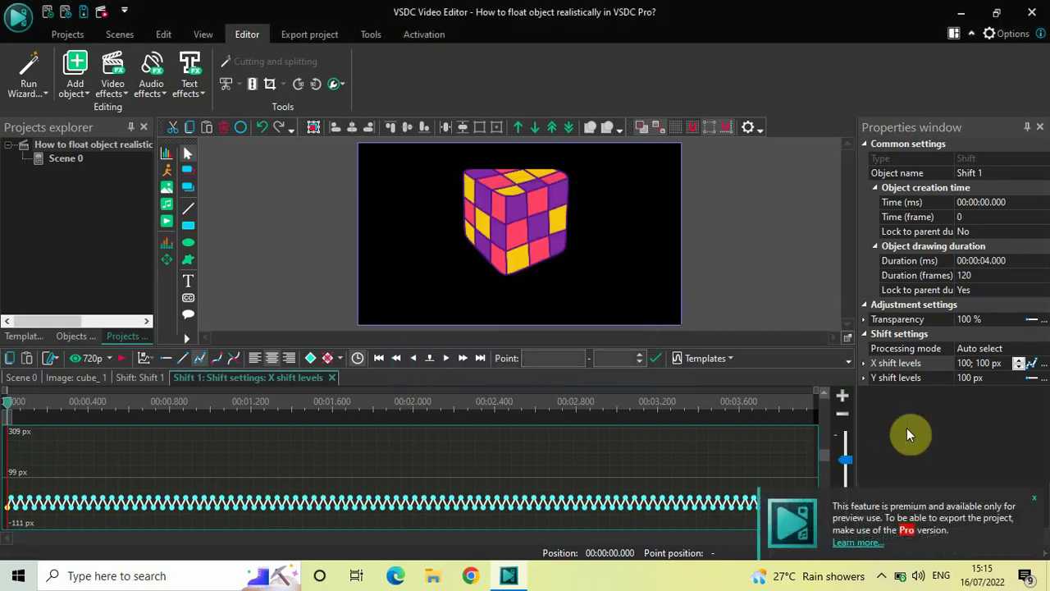
{"action": "left_click", "coordinate": [897, 378]}
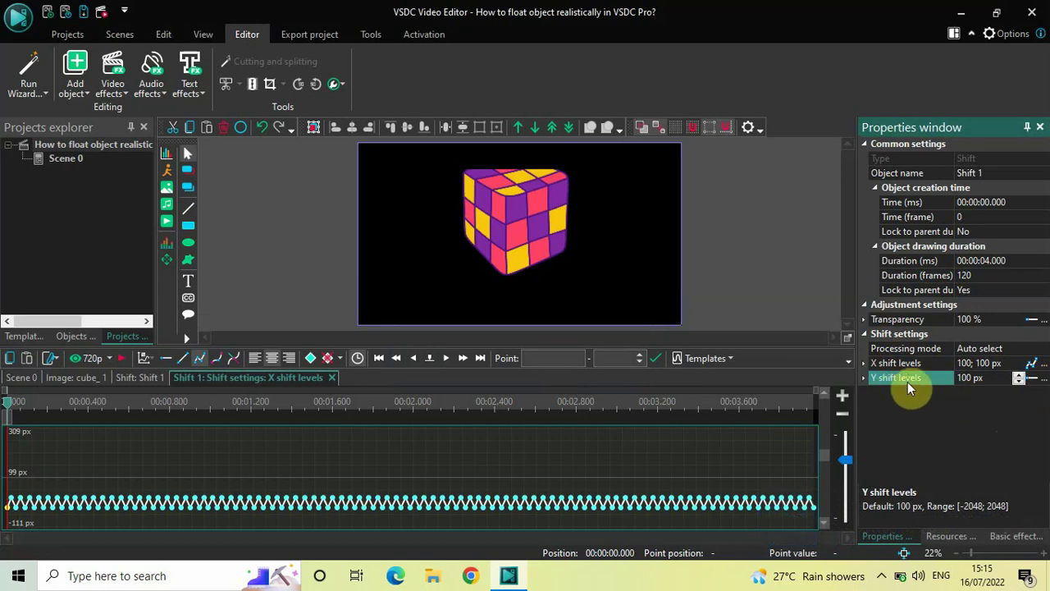
- Apply ZigZag 1 to the Y shift levels curve with minimum 0 and maximum 22
{"action": "left_click", "coordinate": [1043, 378]}
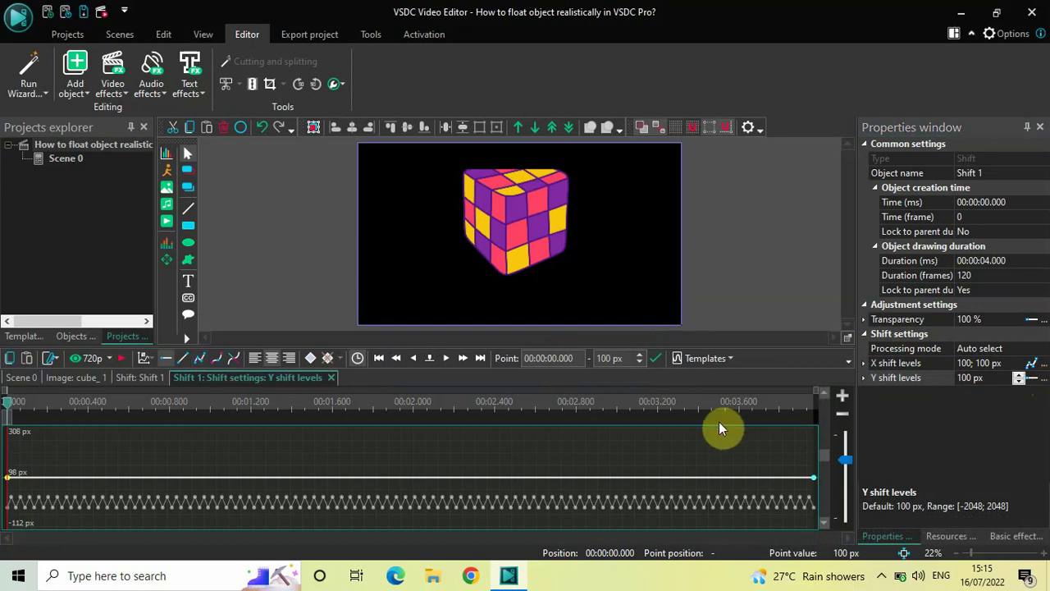
{"action": "left_click", "coordinate": [709, 360]}
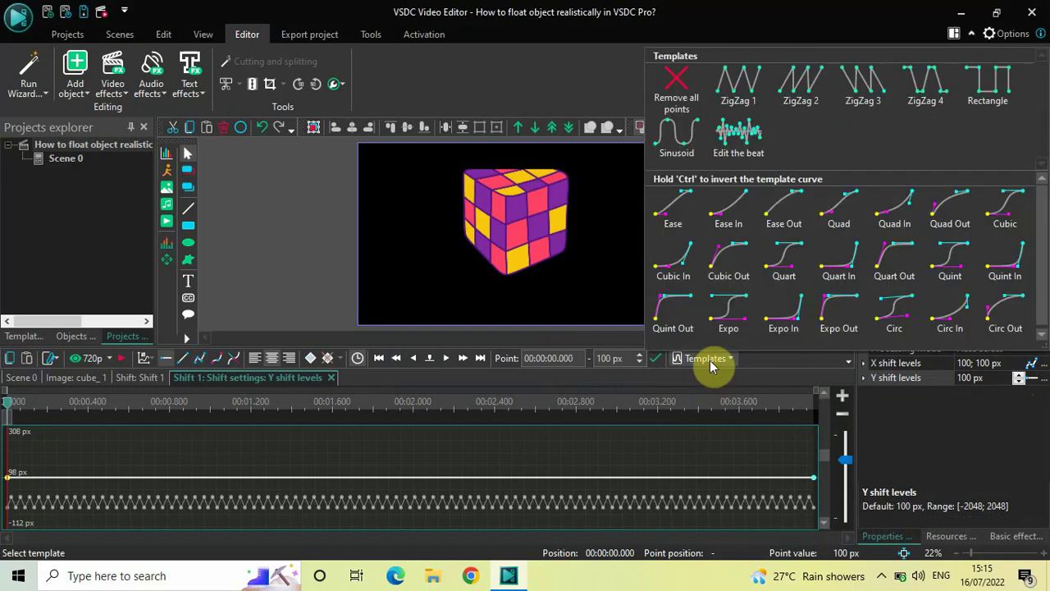
{"action": "left_click", "coordinate": [738, 88]}
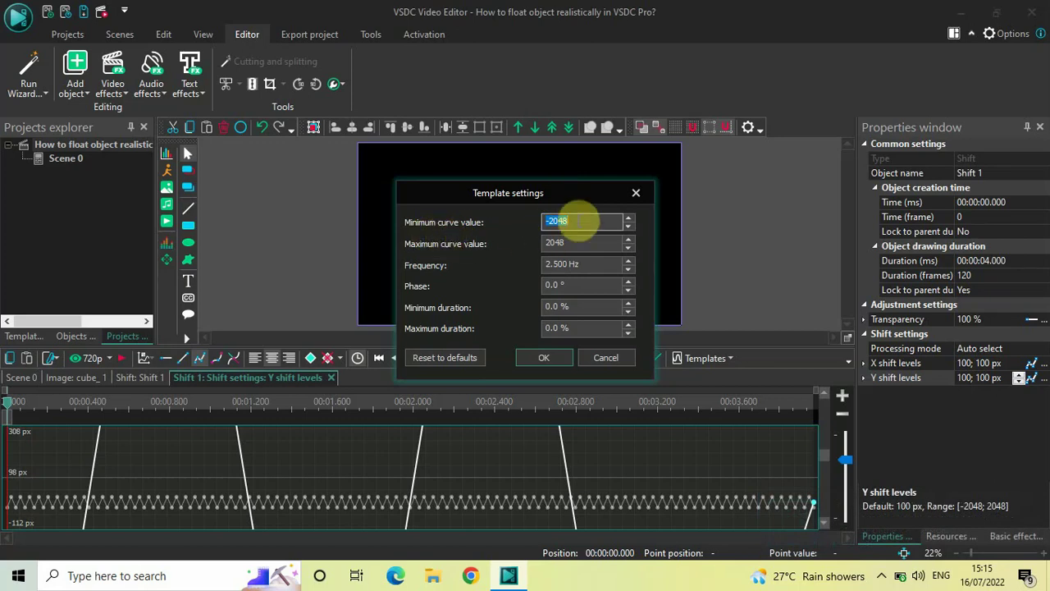
{"action": "type", "text": "0"}
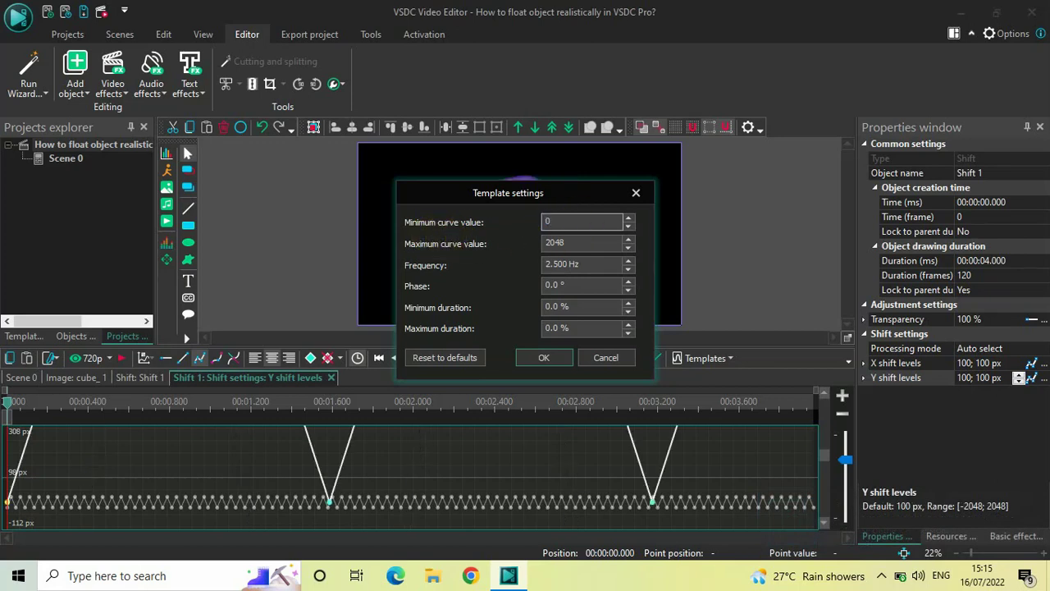
{"action": "left_click", "coordinate": [579, 241]}
{"action": "double_click", "coordinate": [580, 242]}
{"action": "type", "text": "22"}
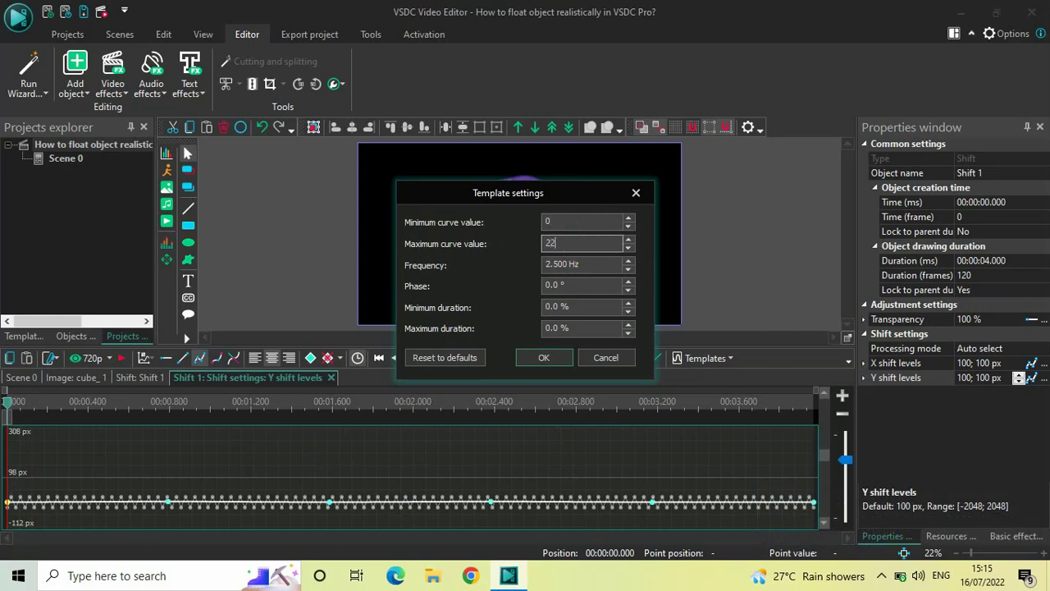
- Set the Y shift zigzag frequency to 88, confirm, and return to Scene 0
{"action": "left_click", "coordinate": [601, 264]}
{"action": "double_click", "coordinate": [601, 264]}
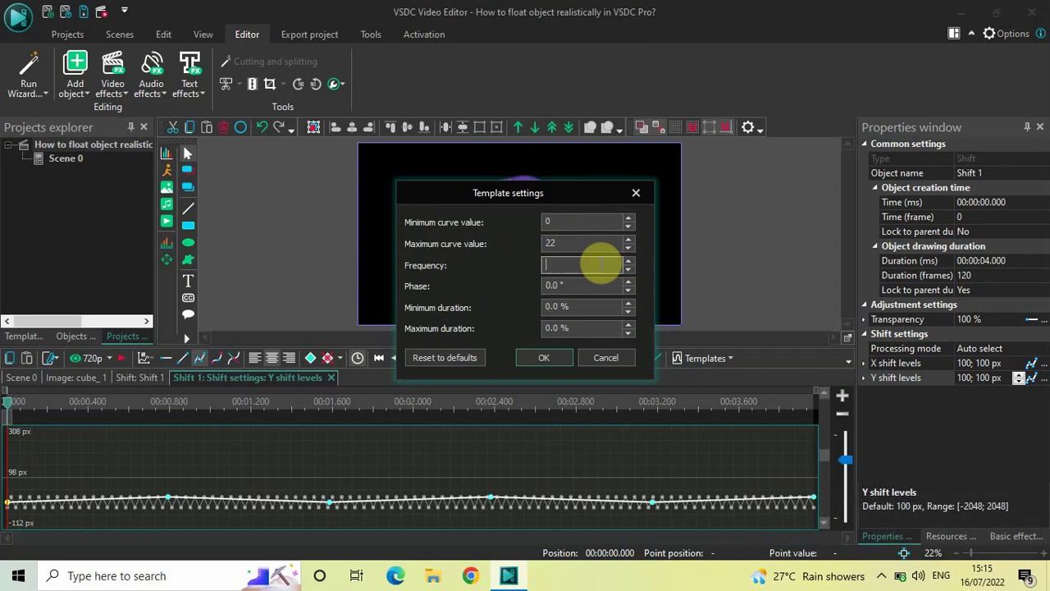
{"action": "type", "text": "88.000 Hz"}
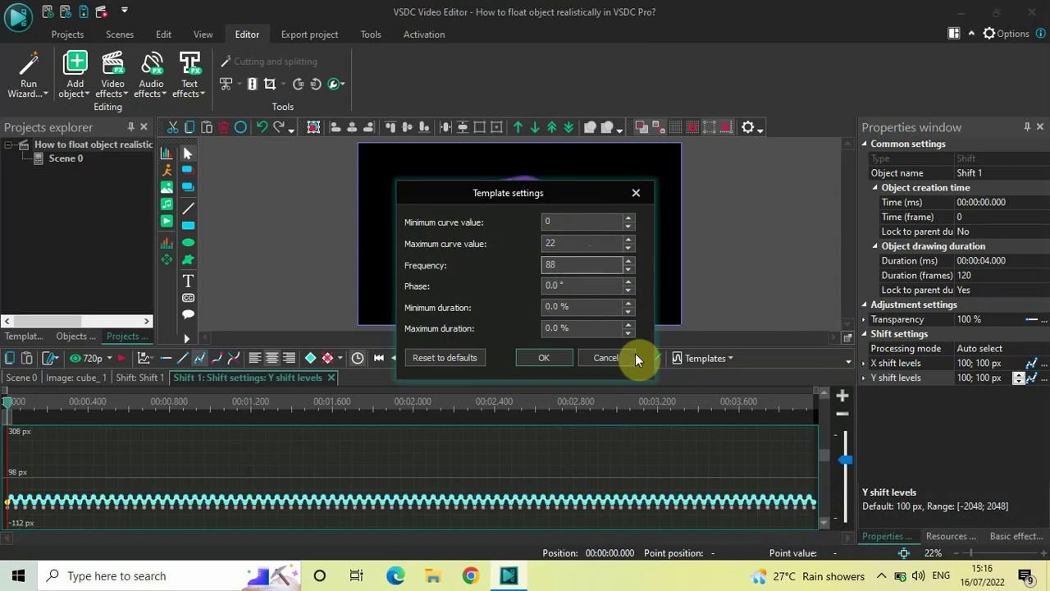
{"action": "left_click", "coordinate": [543, 359]}
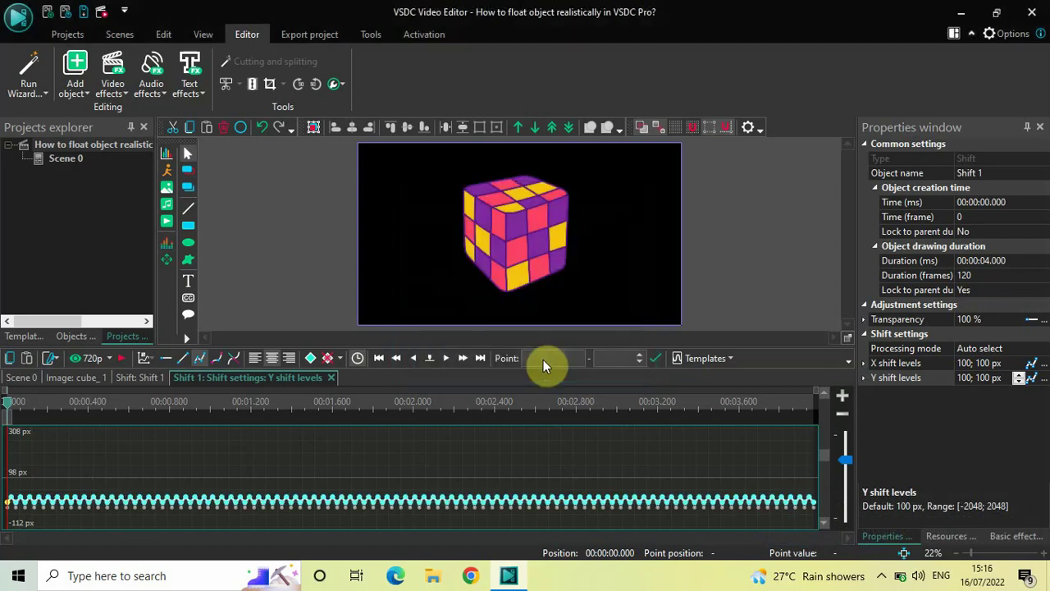
{"action": "left_click", "coordinate": [23, 378]}
- Open cube_1's timeline and replay the combined spin, pulse and jitter preview from the start
{"action": "double_click", "coordinate": [236, 434]}
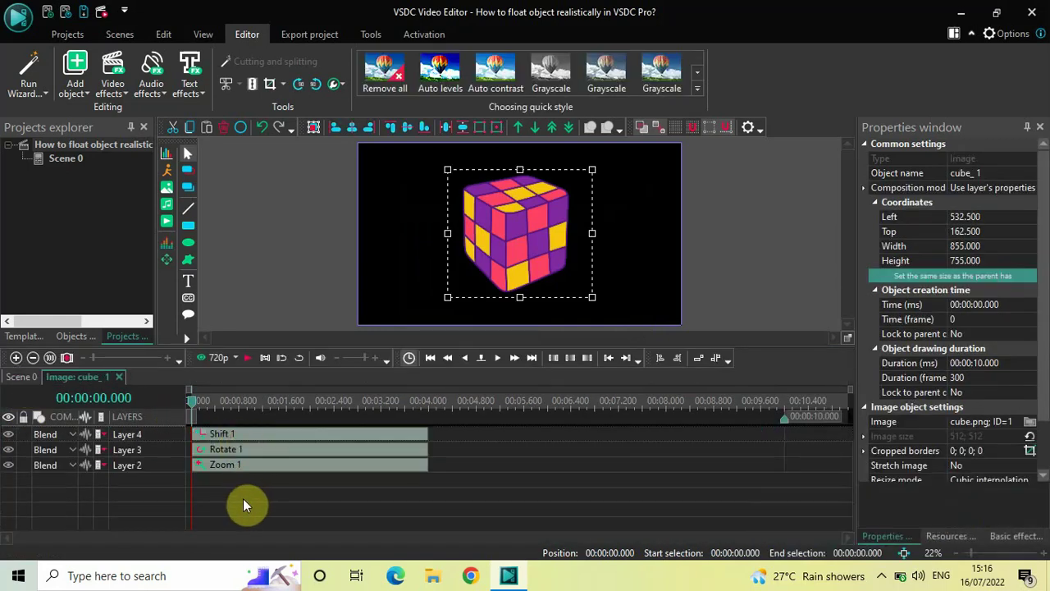
{"action": "key", "text": "space"}
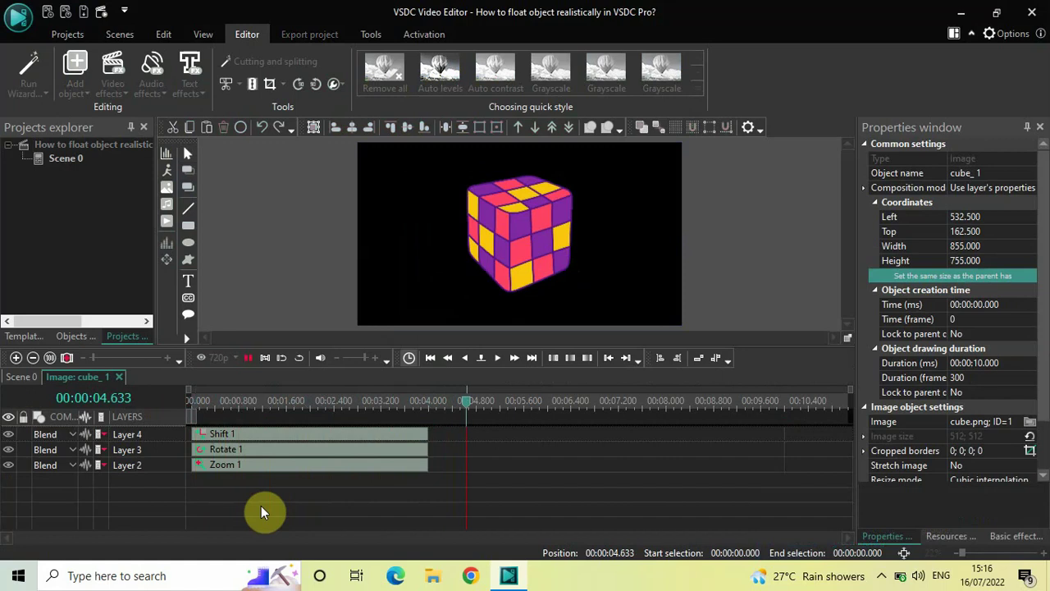
{"action": "key", "text": "space"}
{"action": "left_click", "coordinate": [190, 403]}
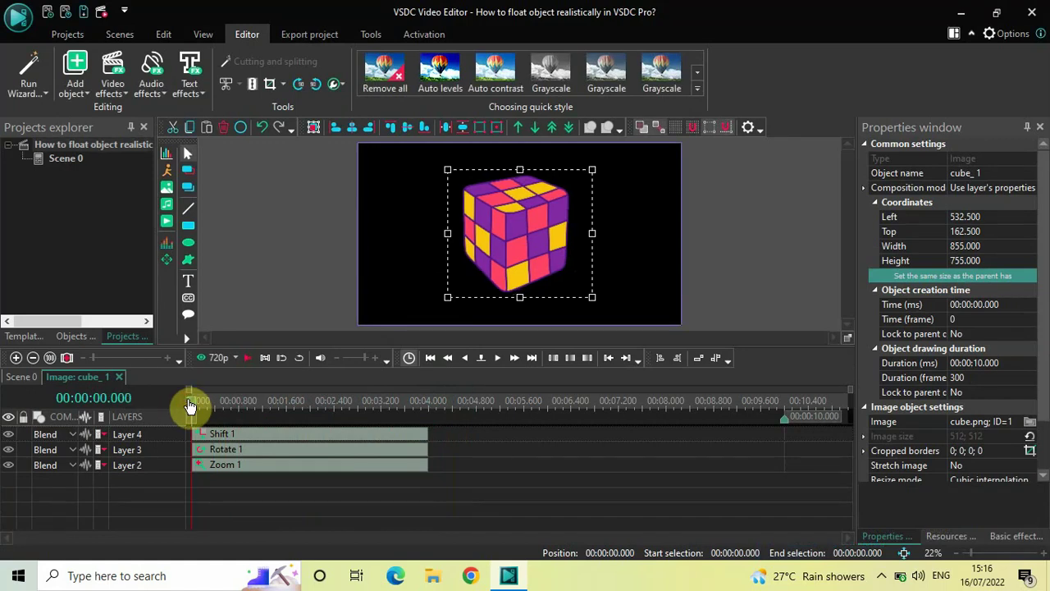
{"action": "key", "text": "space"}
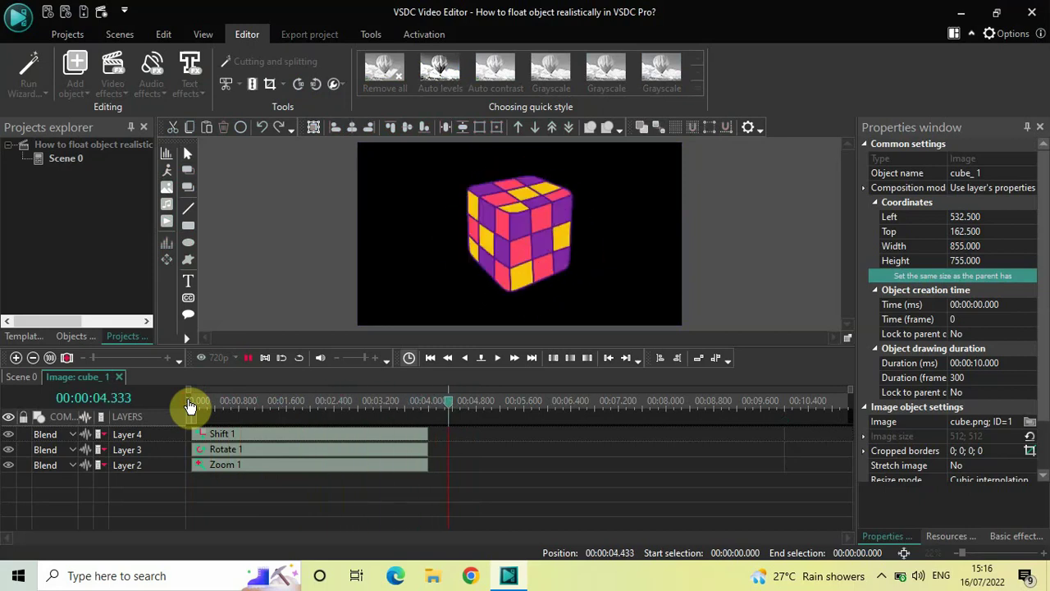
{"action": "key", "text": "space"}
{"action": "left_click", "coordinate": [191, 403]}
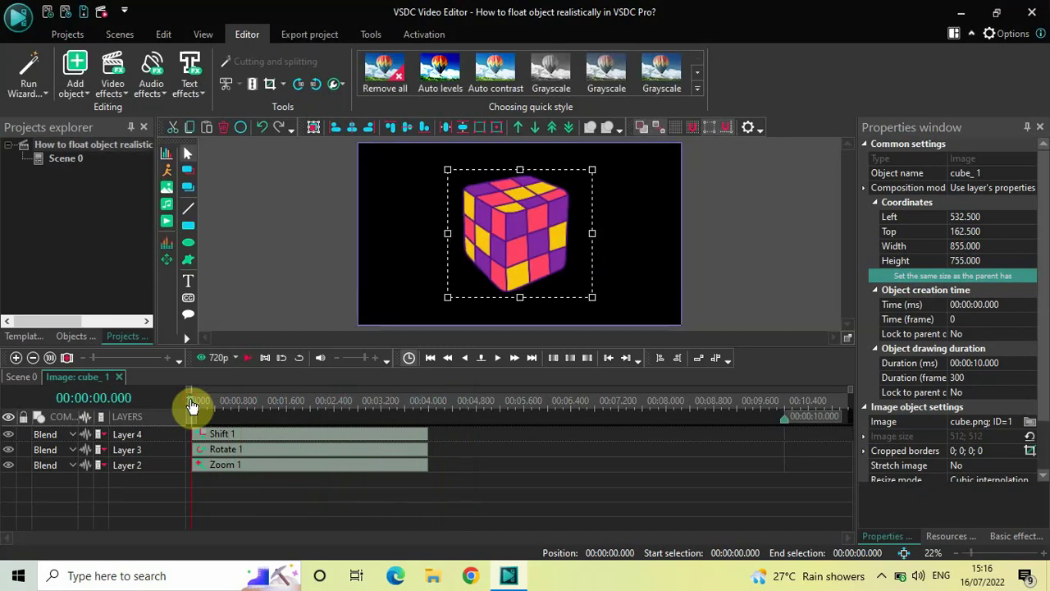
{"action": "key", "text": "space"}
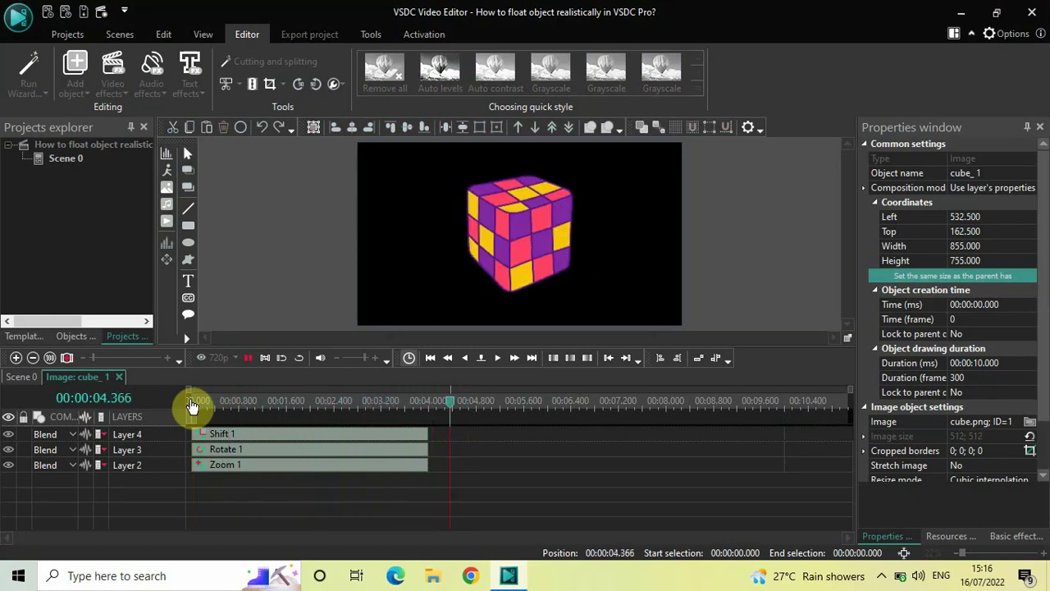
{"action": "key", "text": "space"}
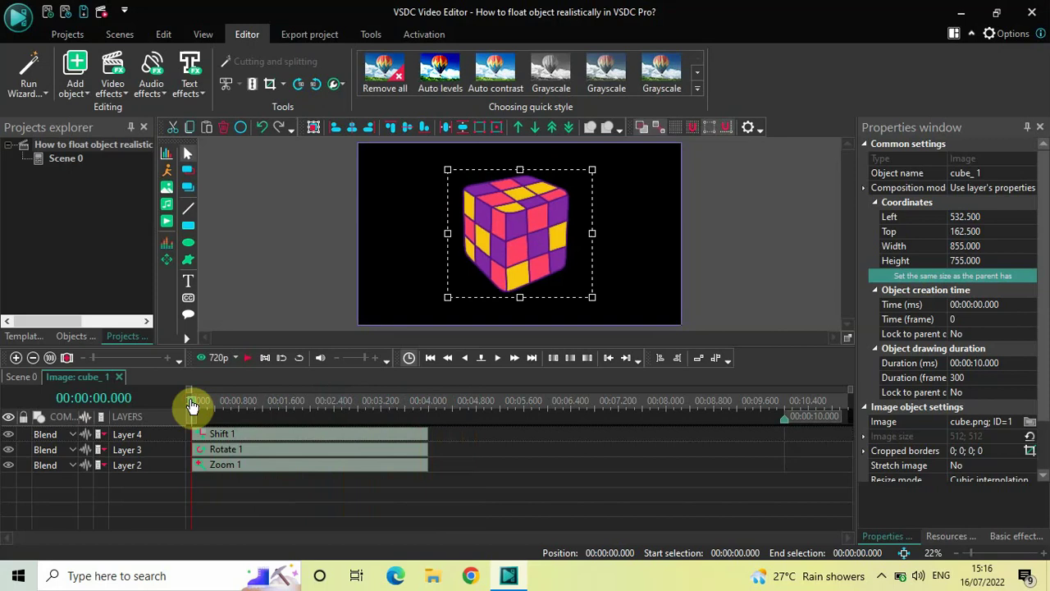
{"action": "key", "text": "space"}
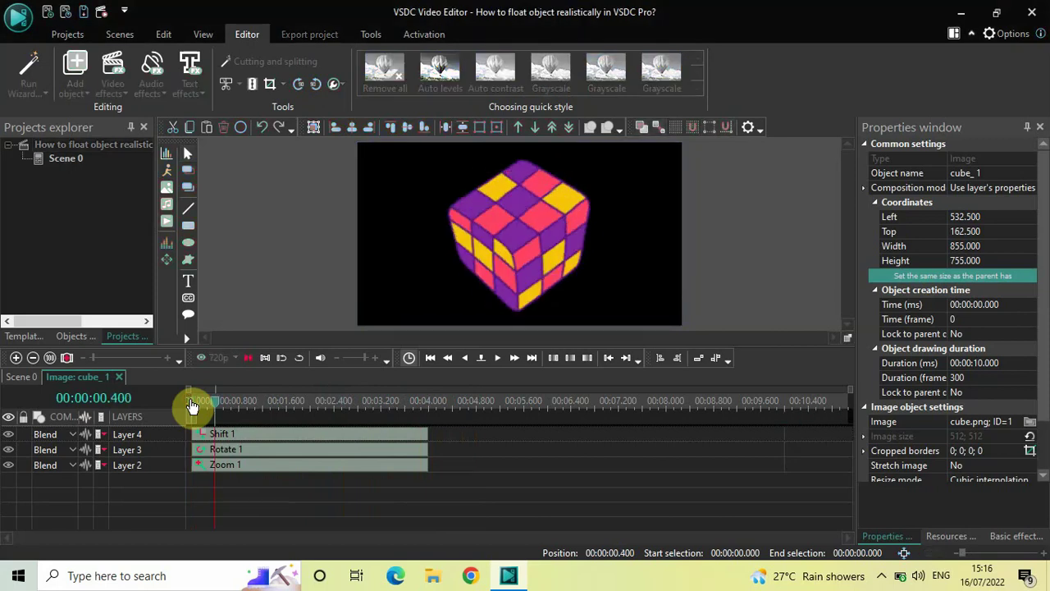